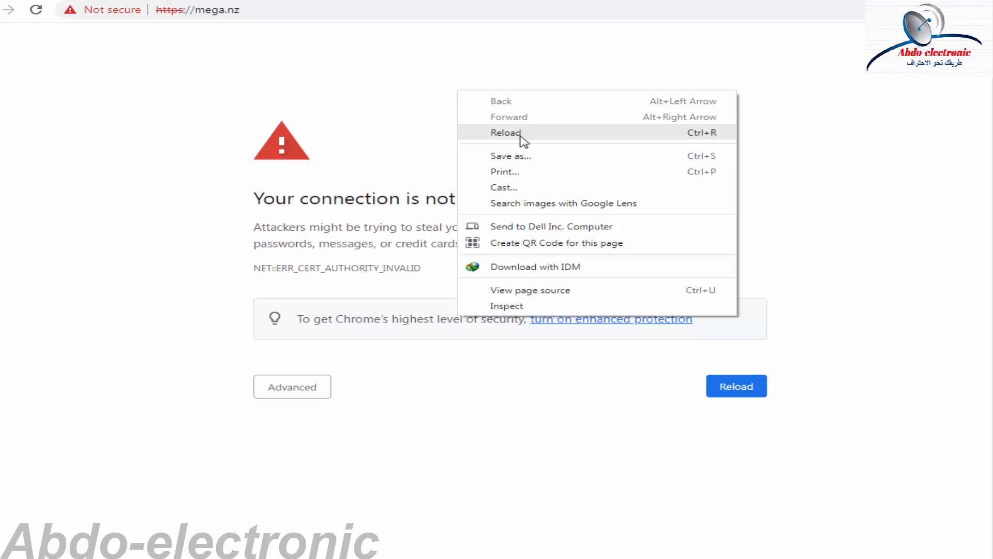
Reload the mega.nz page and request its address again.
click(737, 389)
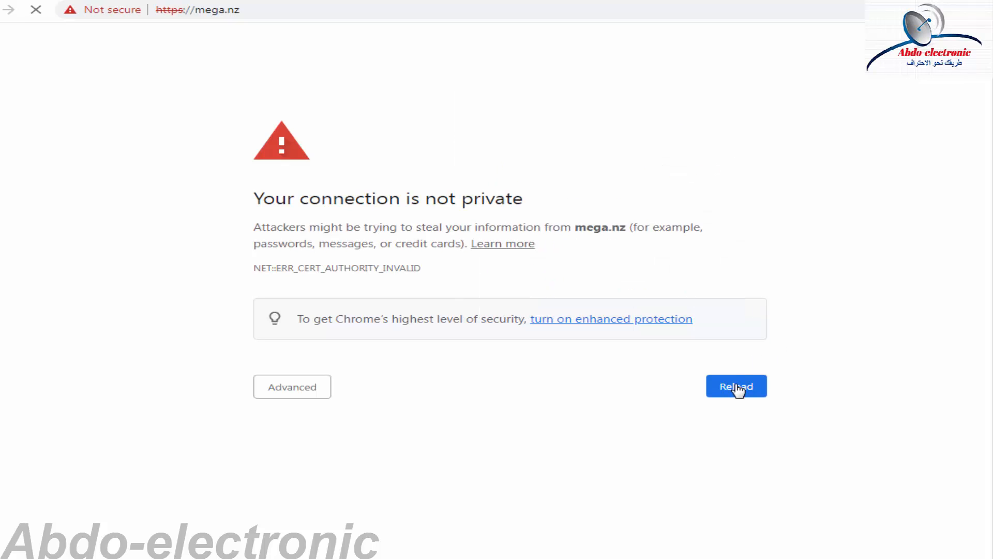
click(736, 388)
click(400, 11)
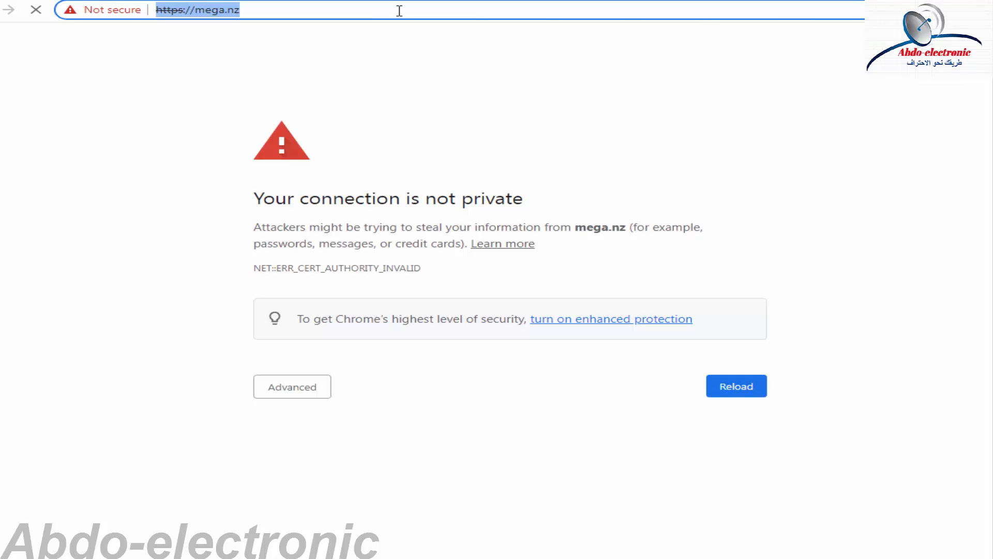
key(Return)
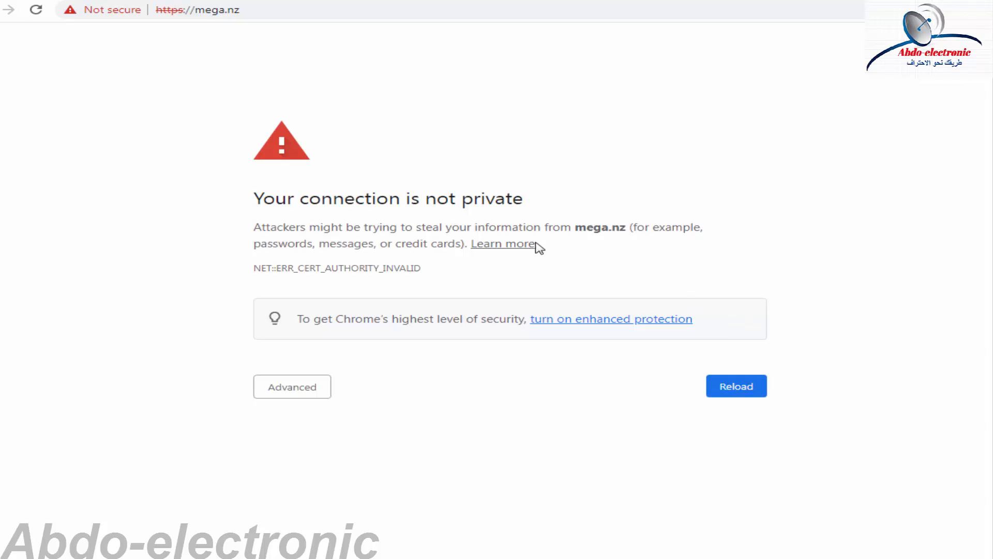
Examine the connection error on the mega.nz page together with its advanced explanation.
drag(443, 279, 228, 196)
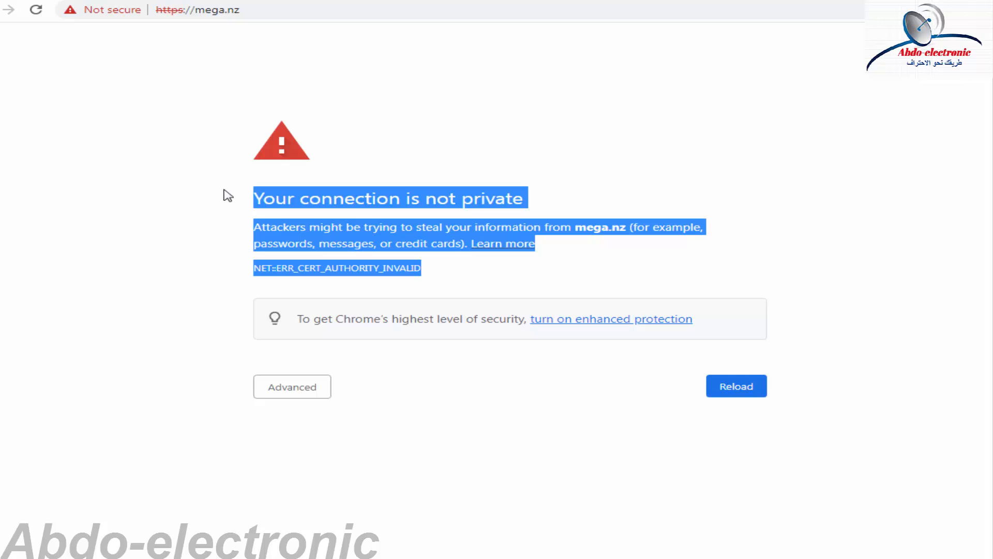
click(456, 147)
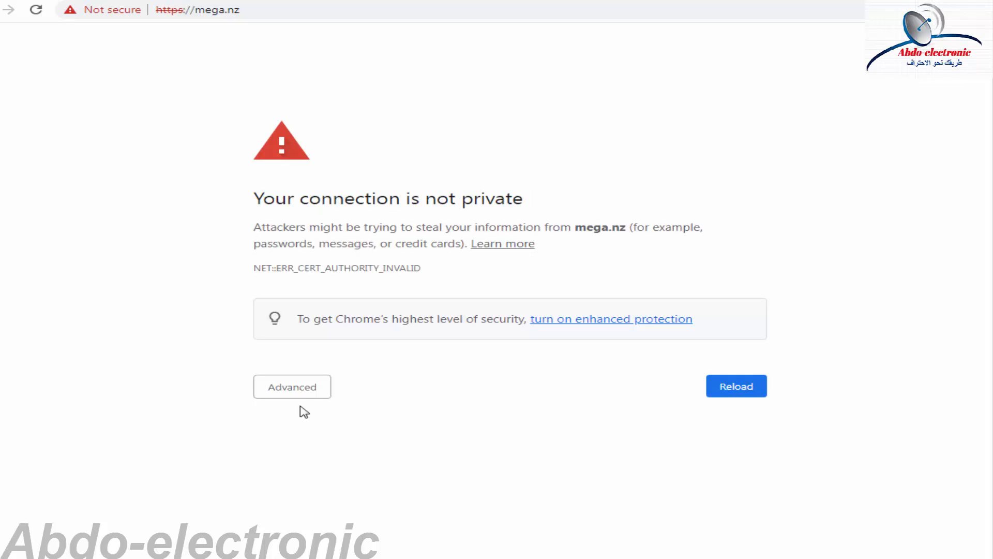
click(325, 395)
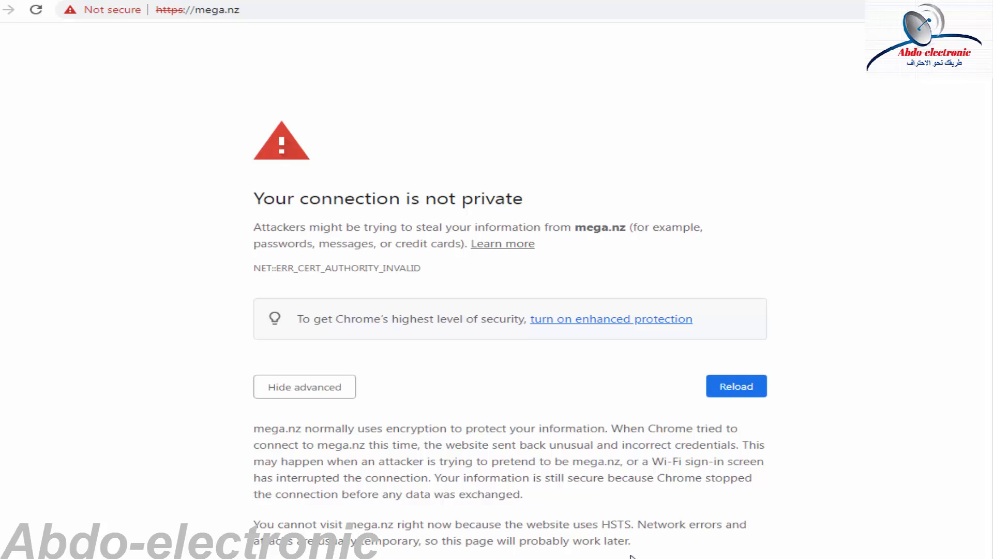
drag(631, 555, 215, 426)
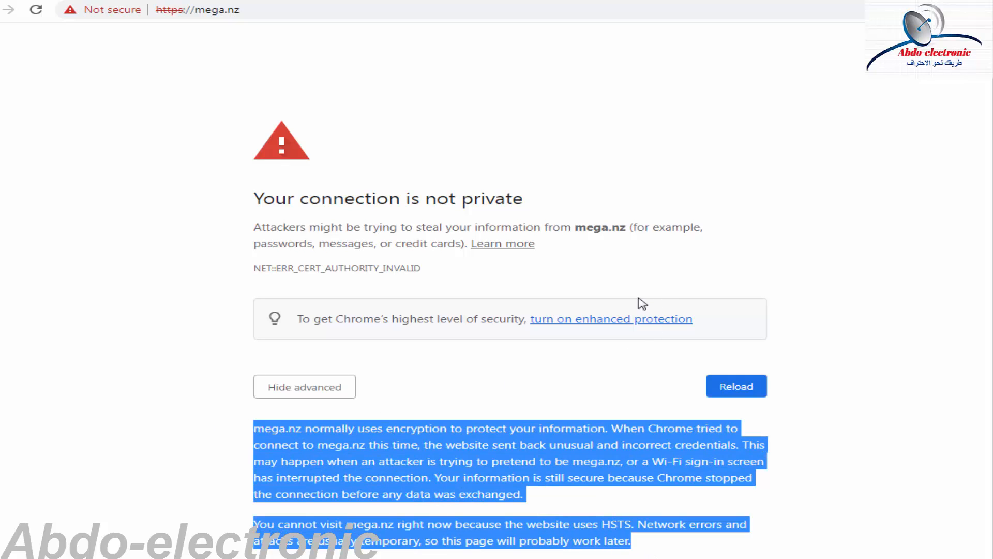
click(574, 264)
drag(528, 317, 255, 204)
click(222, 80)
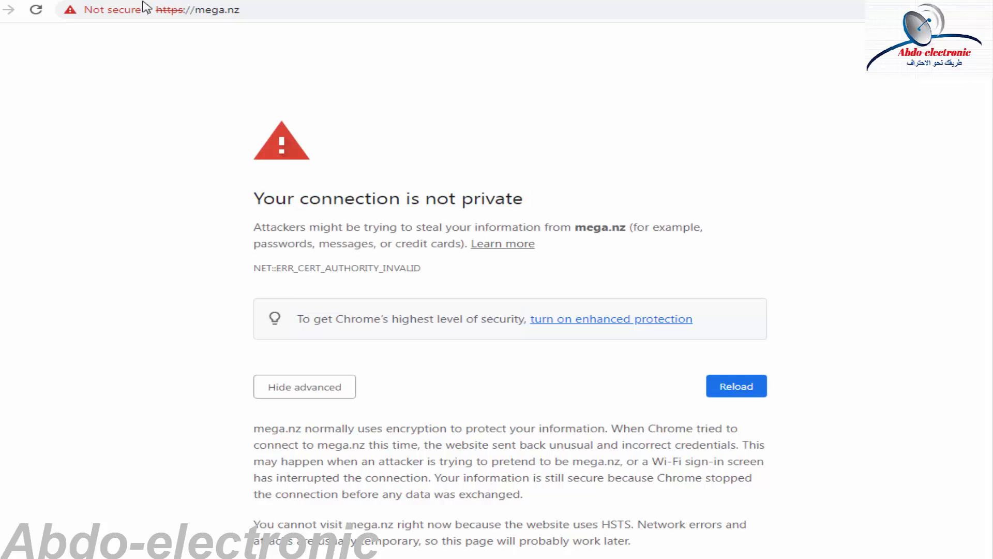
Open the certificate of mega.nz from the site's security information and move its window clear of the error text.
click(72, 11)
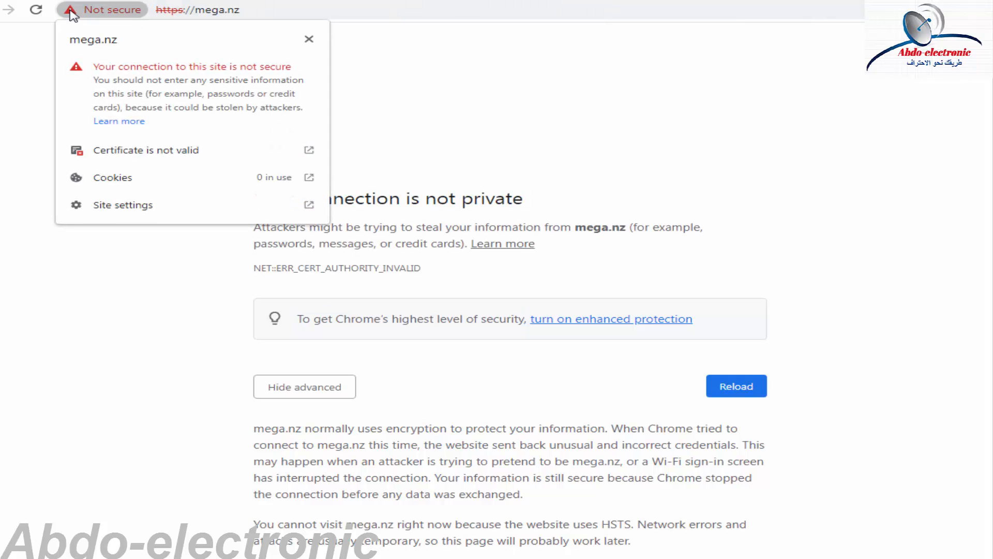
click(124, 150)
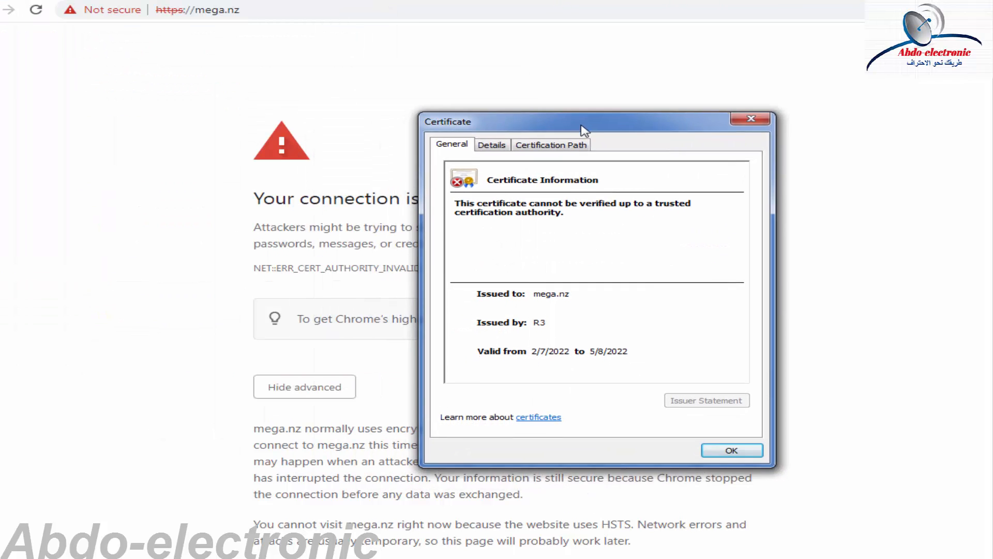
drag(597, 124, 773, 71)
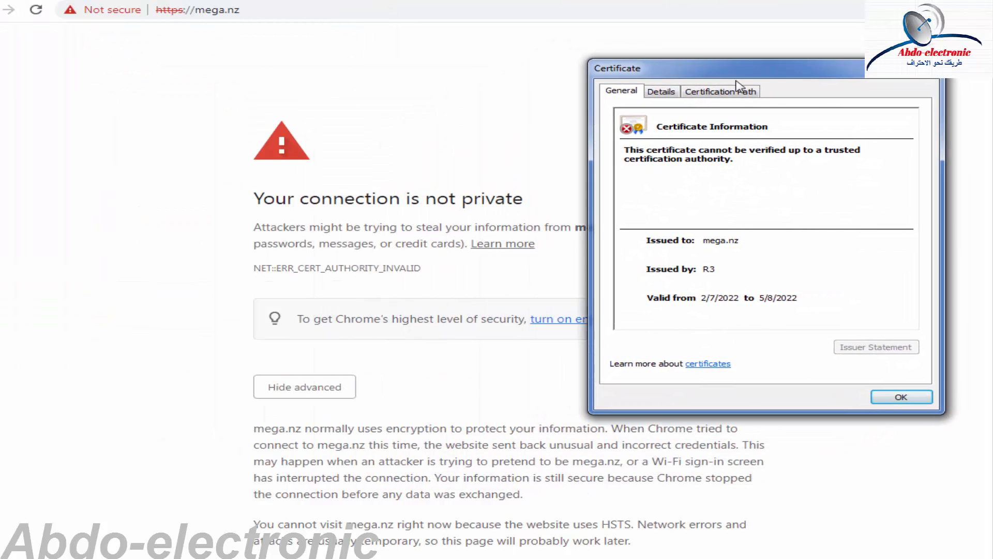
Check the status of ISRG Root X1, R3 and mega.nz in the certificate's certification path.
click(660, 93)
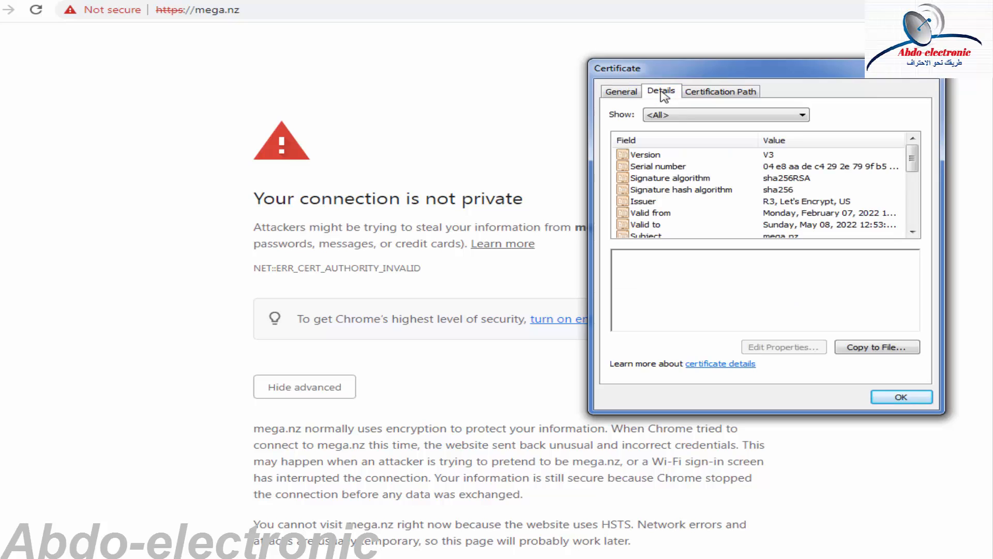
click(714, 93)
click(677, 125)
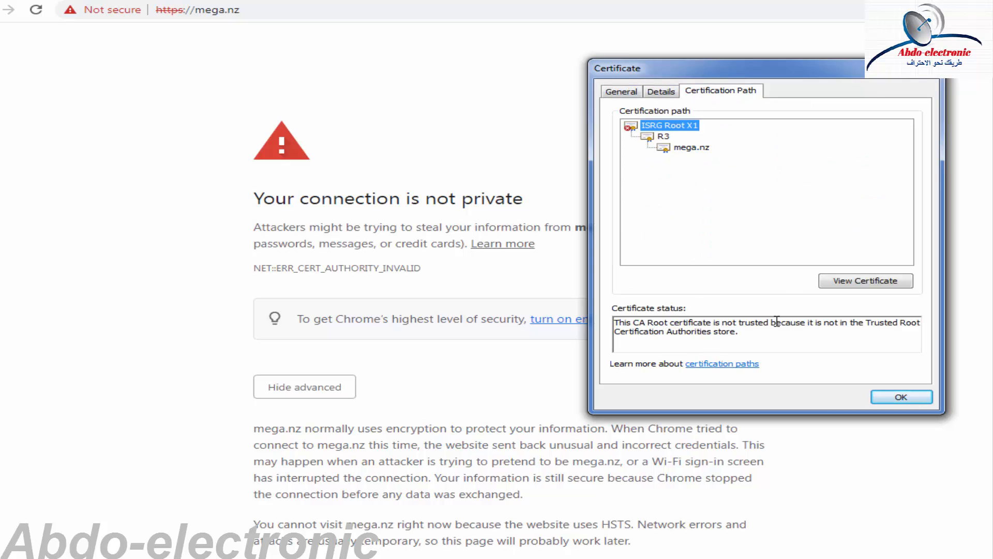
click(664, 137)
click(682, 150)
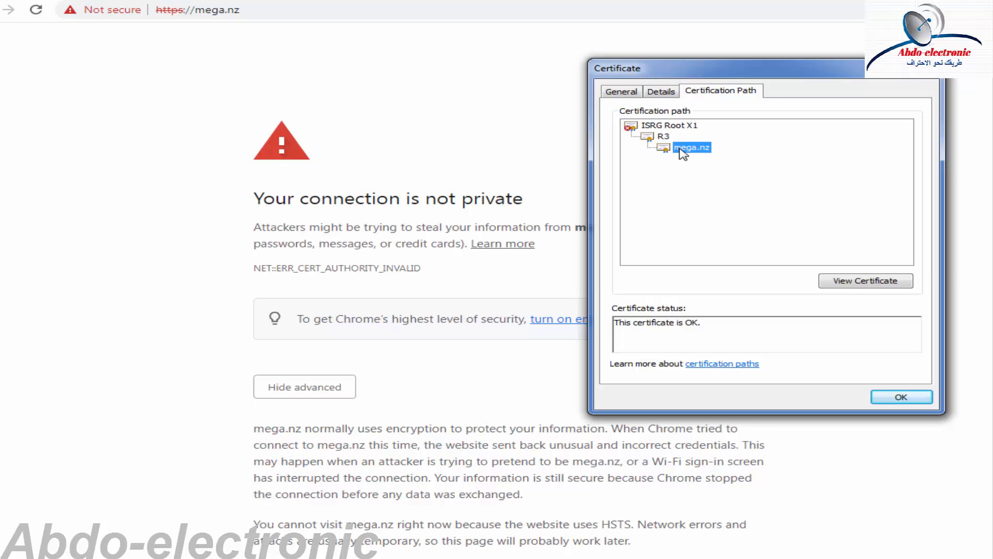
click(664, 136)
click(673, 125)
Check the certificate's Valid from and Valid to dates, review the ISRG Root X1 status again and close the certificate.
click(662, 92)
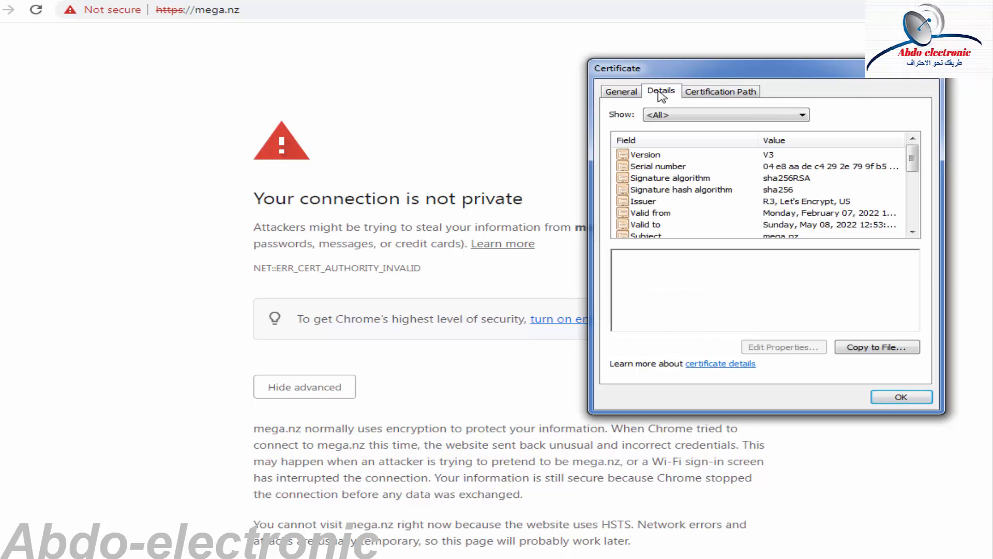
click(655, 214)
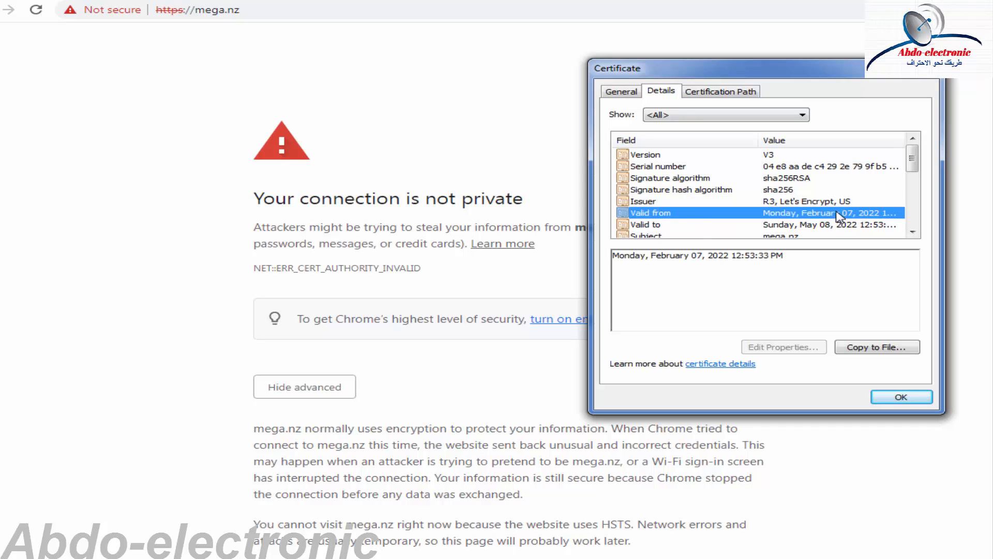
click(792, 224)
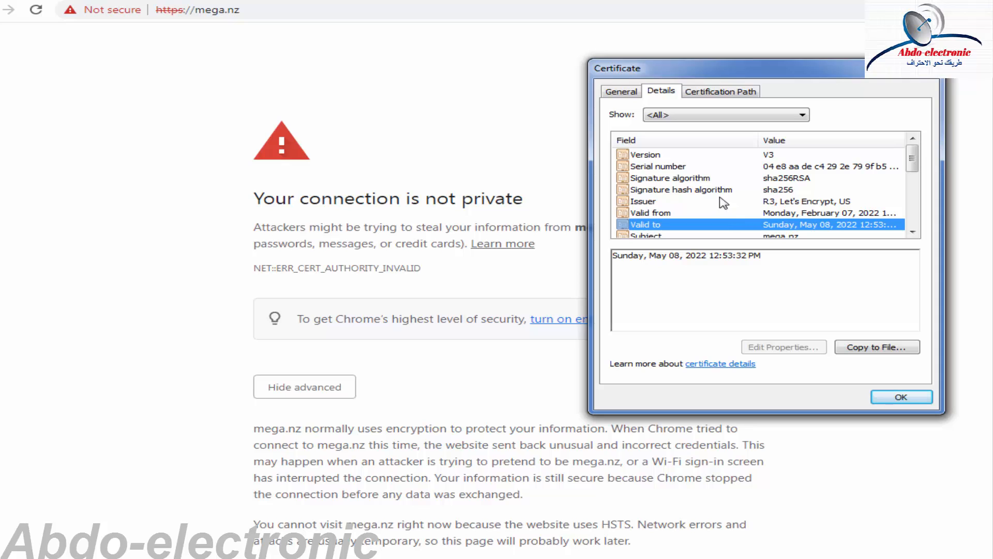
click(696, 92)
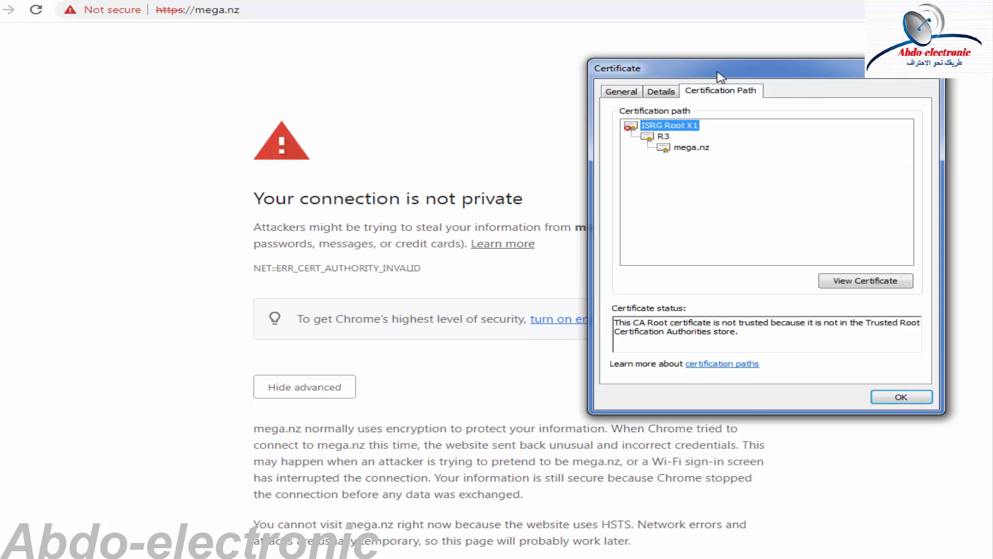
drag(712, 75, 458, 115)
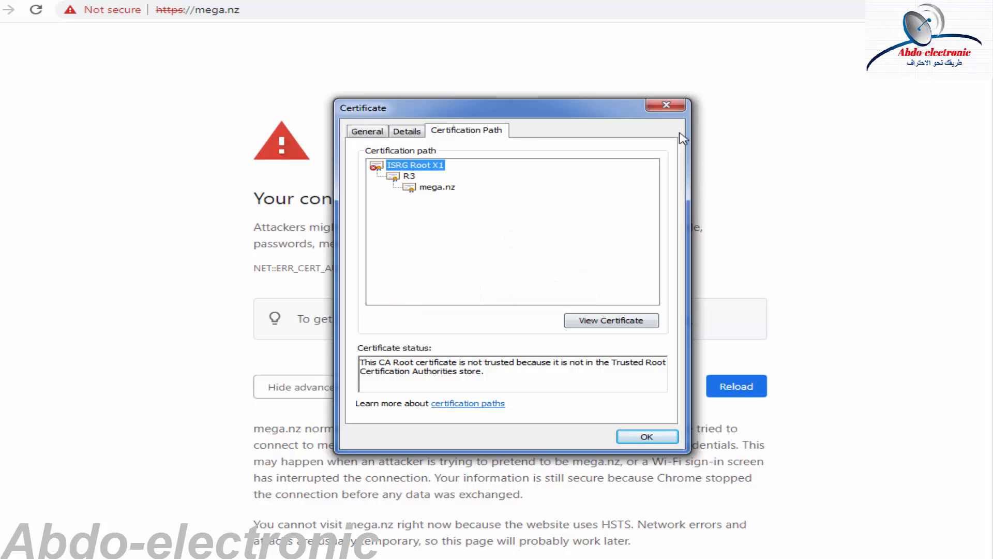
click(674, 108)
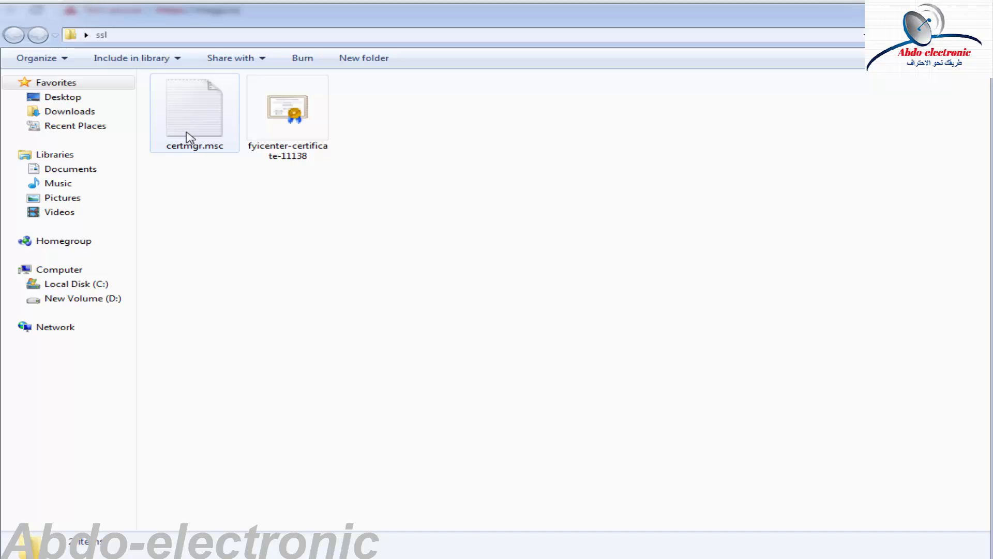
In the ssl folder in Windows Explorer, copy the name of the certmgr.msc text file without renaming it.
right_click(189, 137)
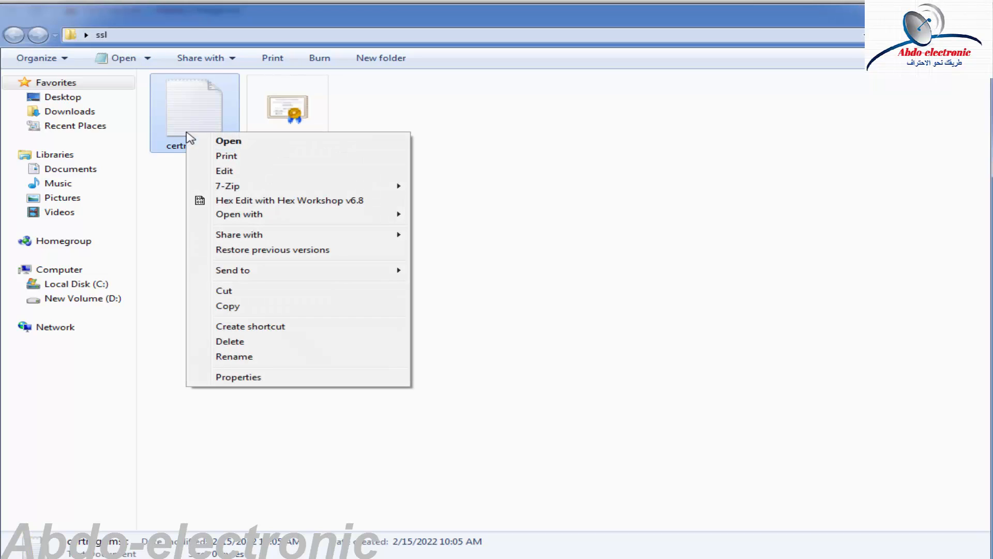
click(277, 362)
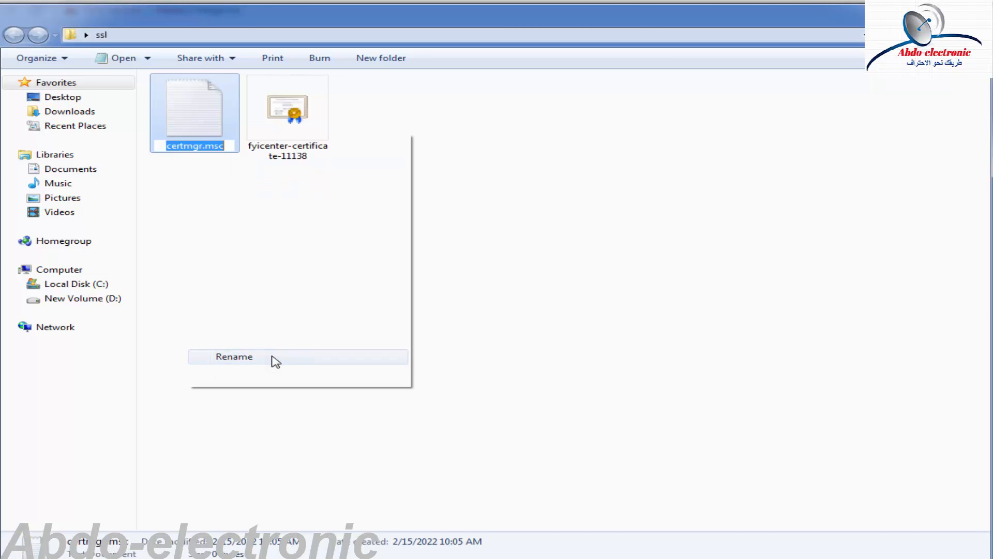
right_click(192, 149)
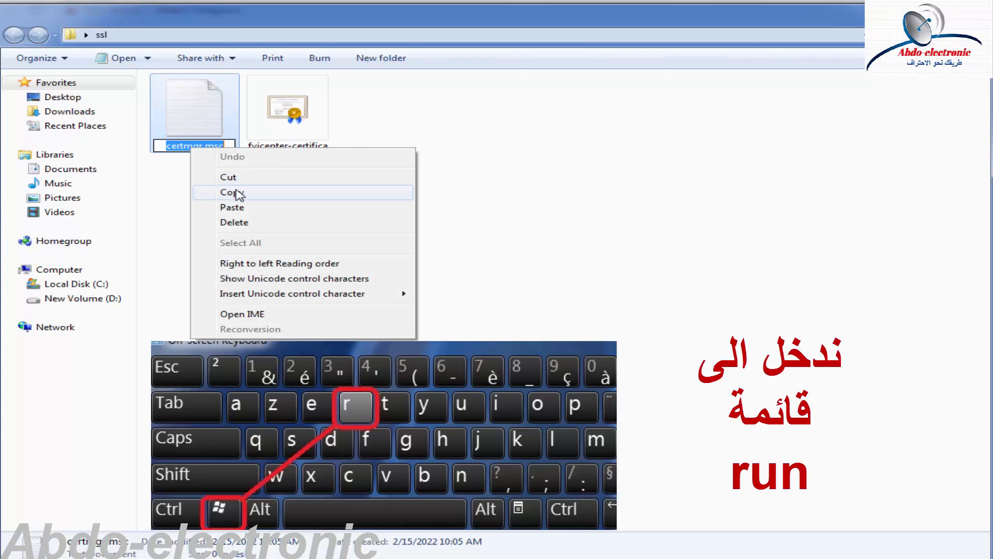
click(235, 193)
click(370, 230)
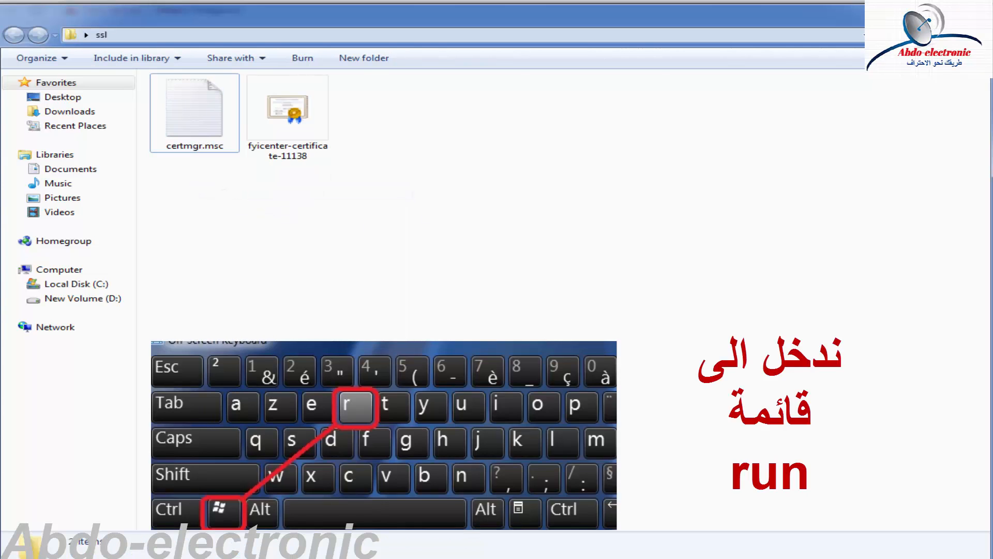
Launch the Windows certificate manager by pasting certmgr.msc into the Run dialog and executing it.
key(super+r)
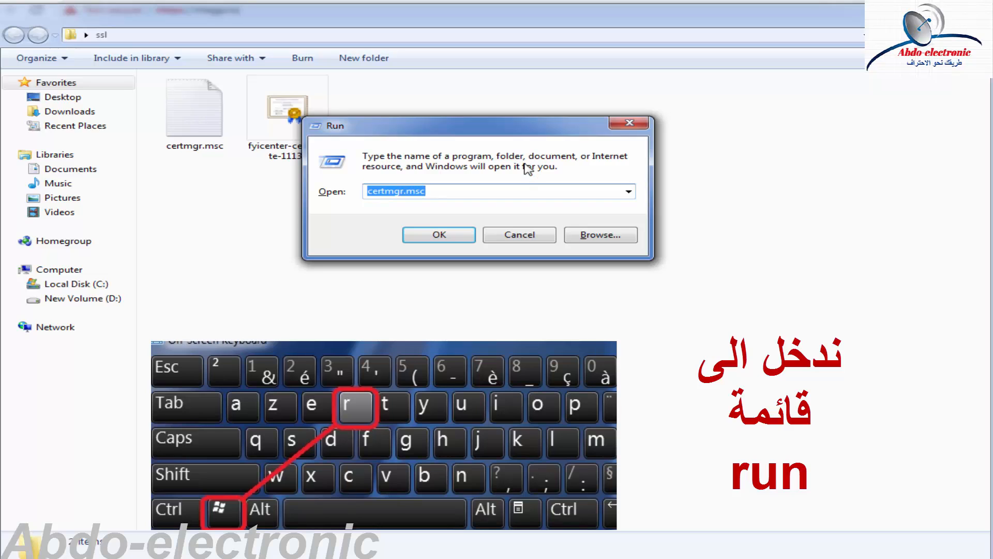
drag(523, 137, 566, 268)
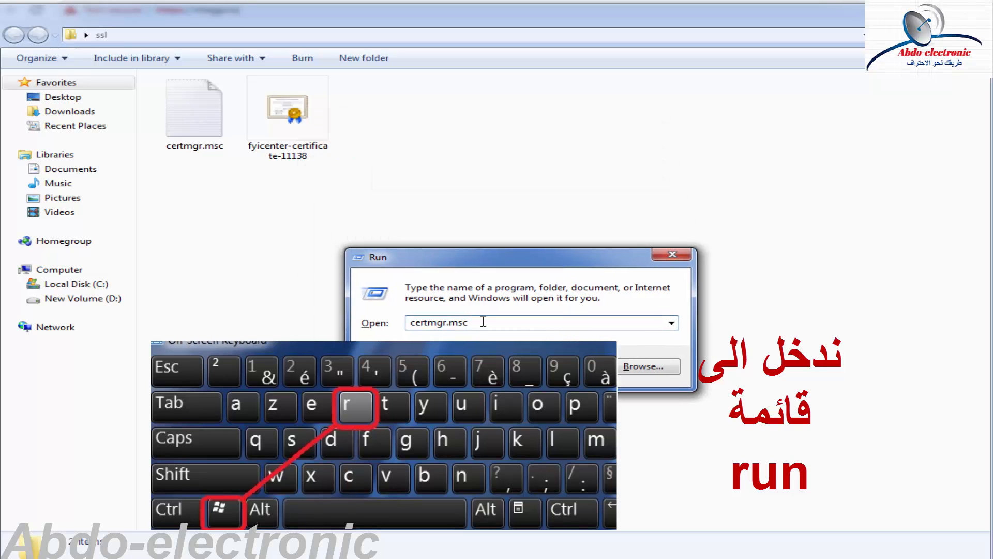
right_click(425, 321)
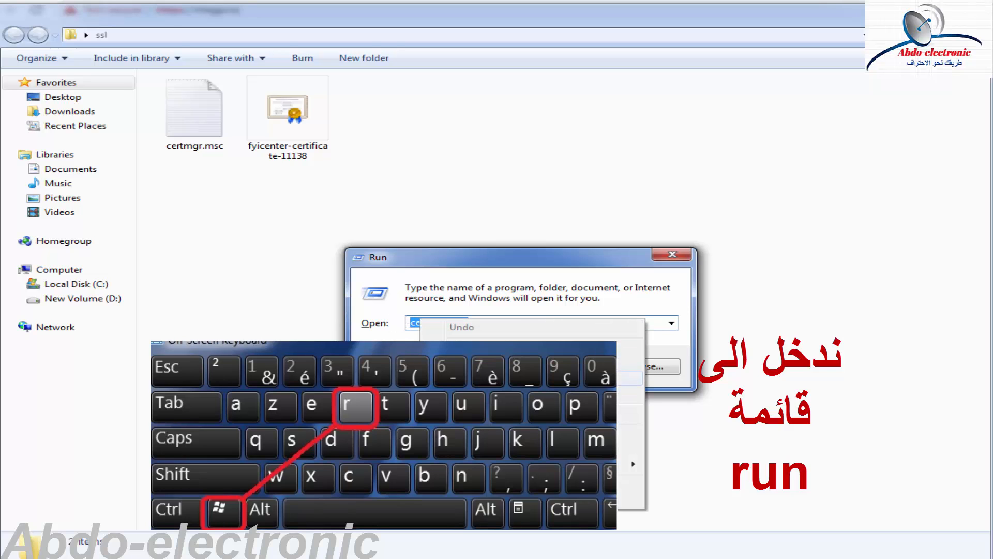
click(462, 378)
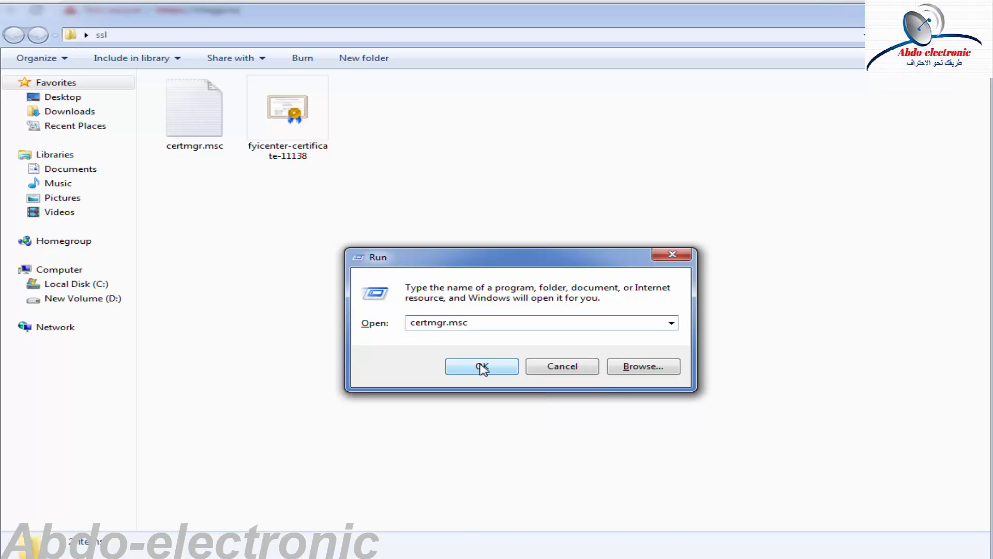
click(481, 369)
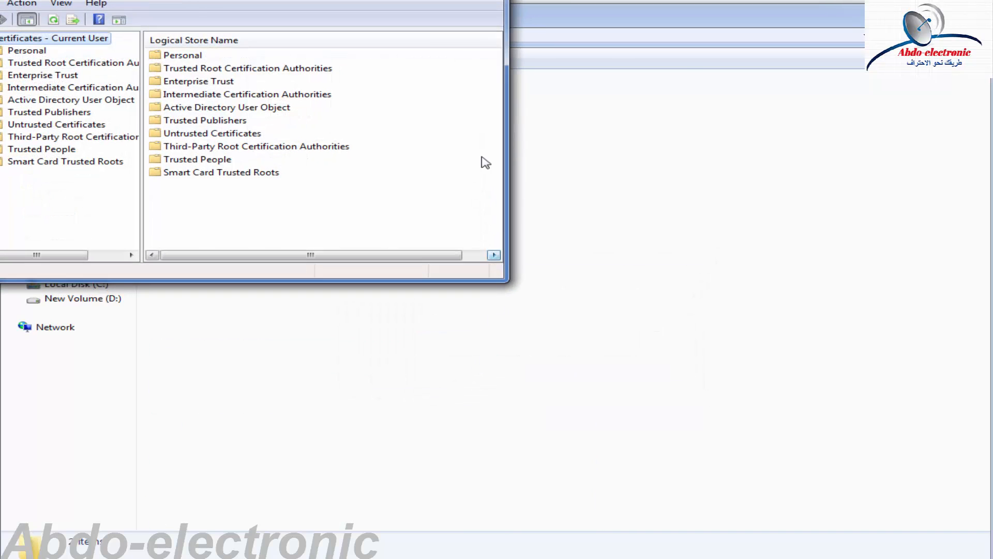
Bring the certmgr window fully into view and enlarge it, leaving it below the file names in the ssl folder.
drag(378, 1, 600, 113)
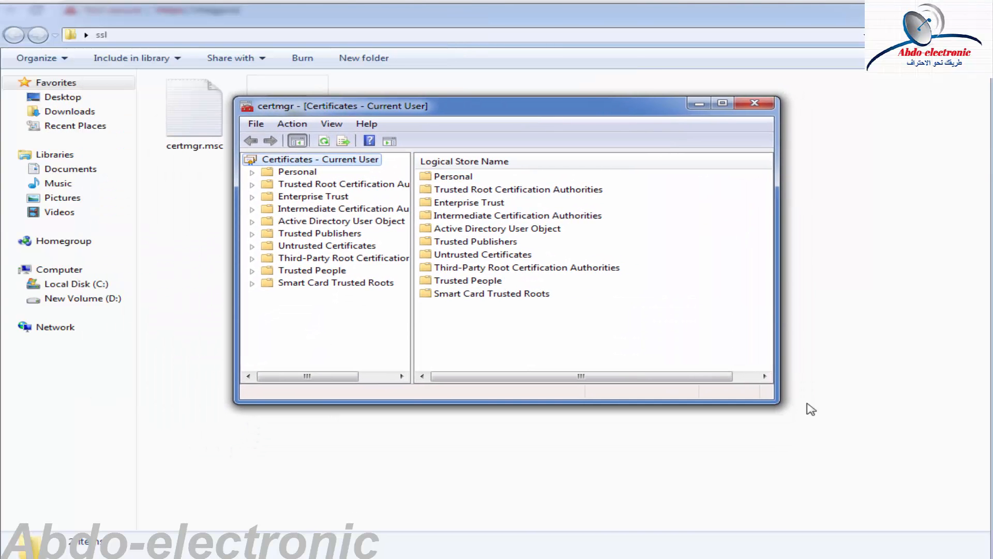
drag(772, 402, 916, 515)
drag(597, 105, 585, 136)
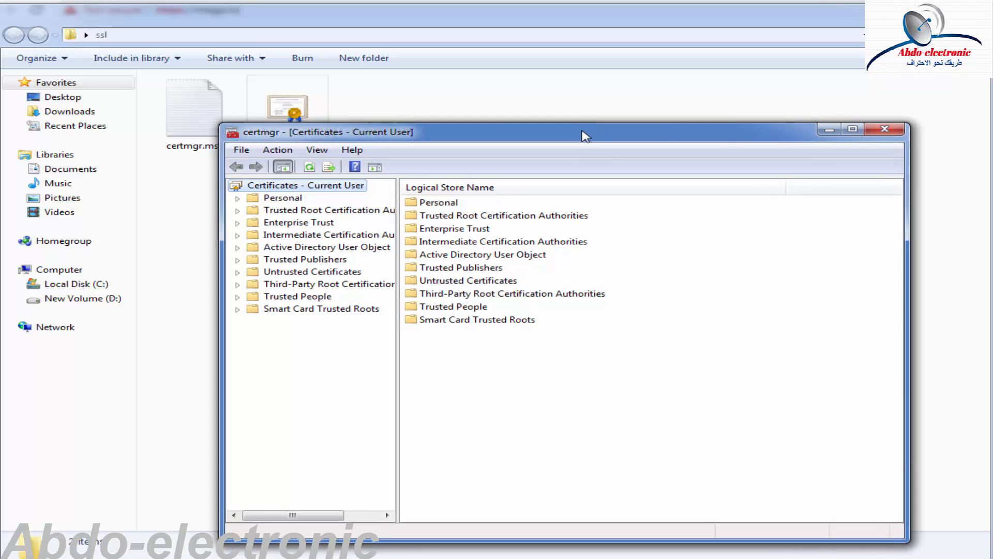
Expand Intermediate Certification Authorities, widen the store tree and show the store's Certificates folder.
click(237, 235)
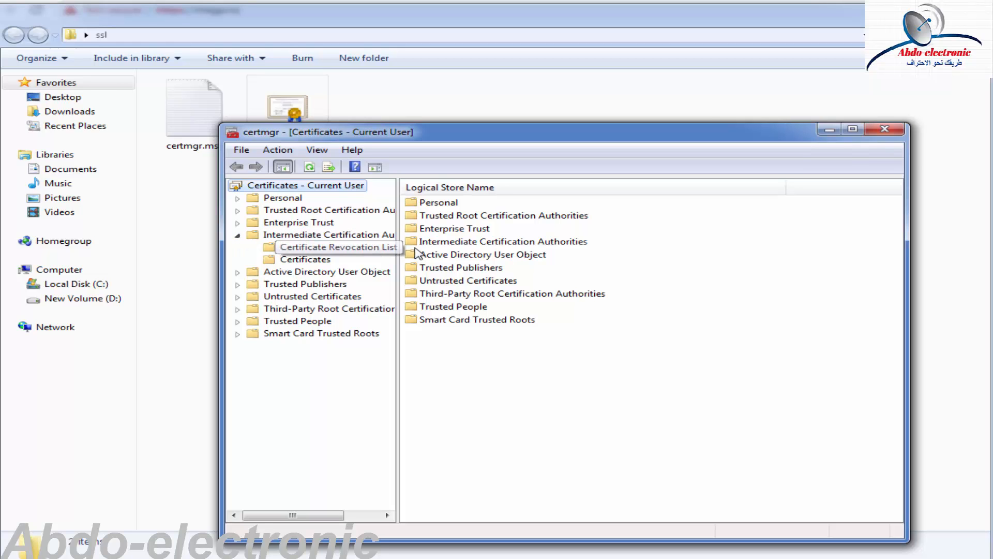
drag(398, 231, 478, 231)
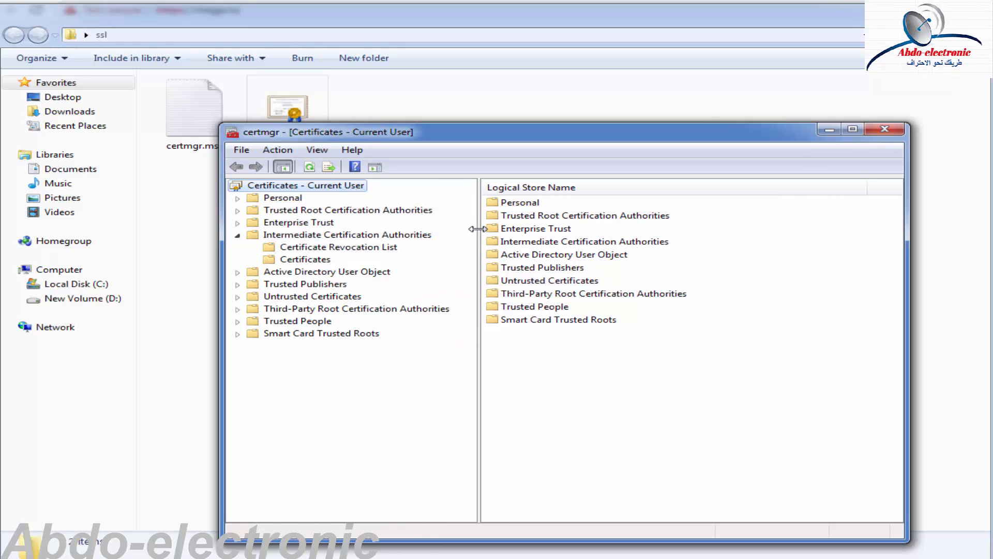
click(286, 236)
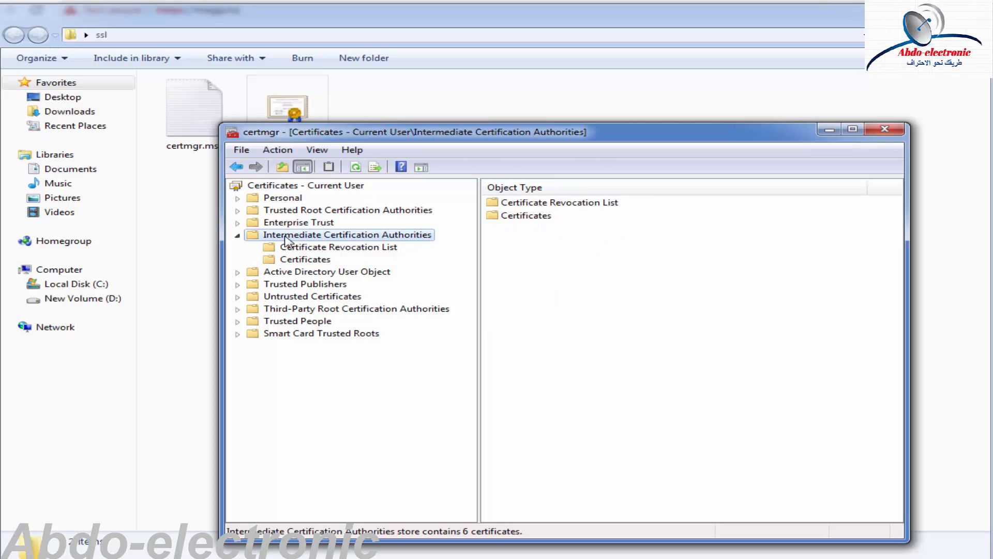
click(305, 259)
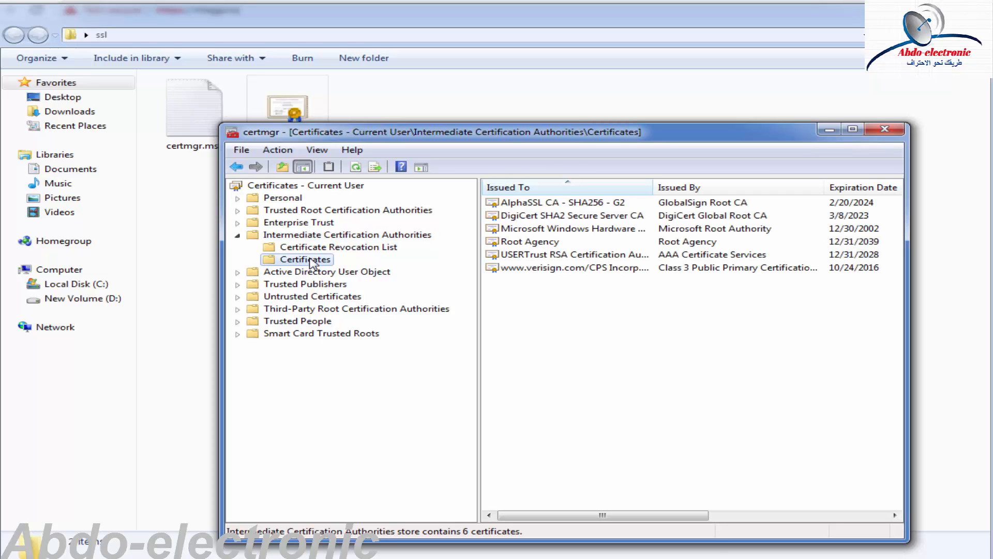
Expand the Trusted Root Certification Authorities store and show the certificates it contains.
click(237, 211)
click(298, 223)
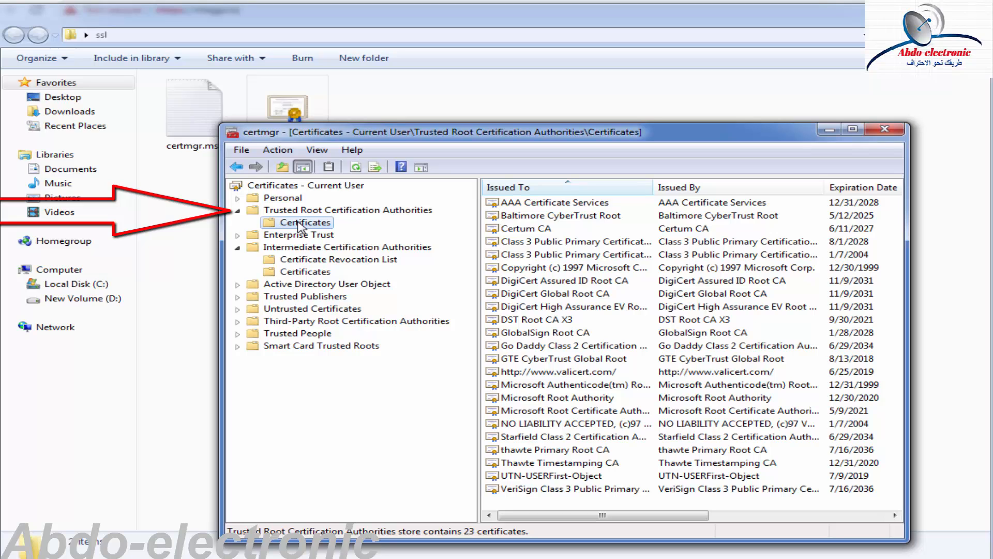
click(300, 210)
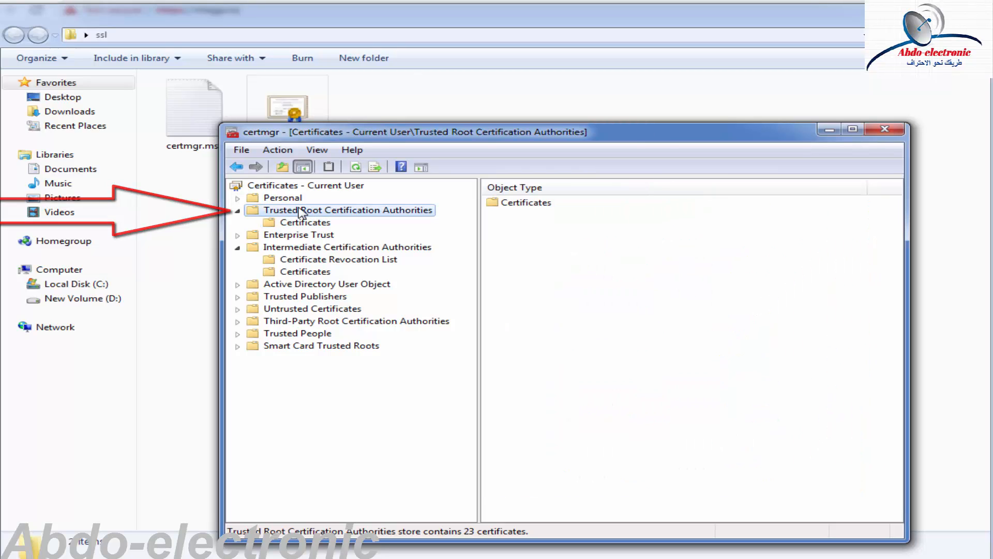
click(303, 223)
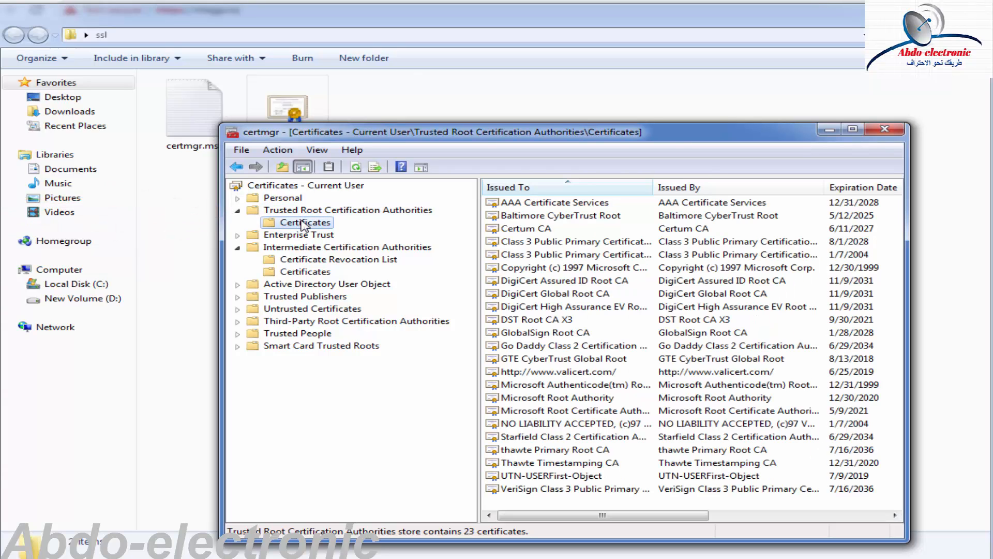
click(301, 211)
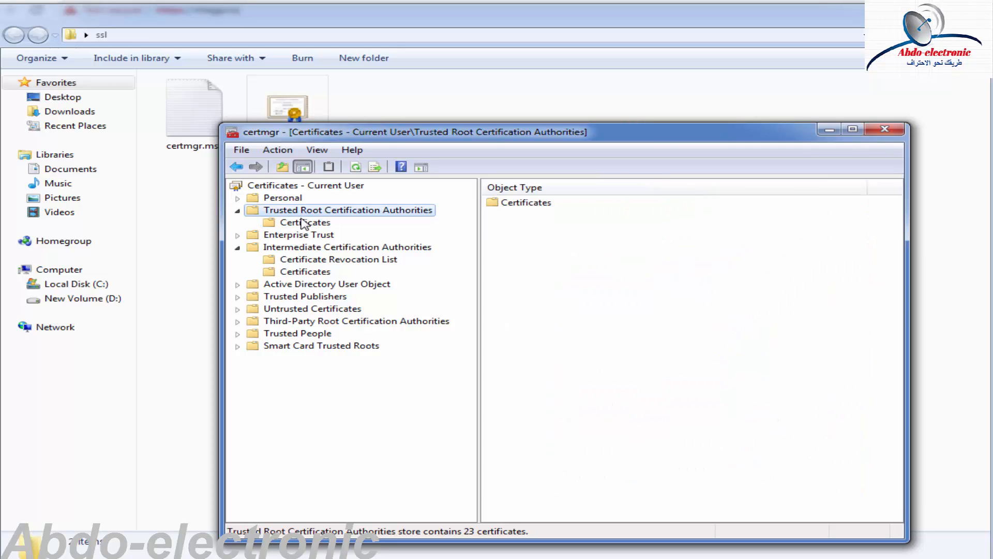
click(304, 222)
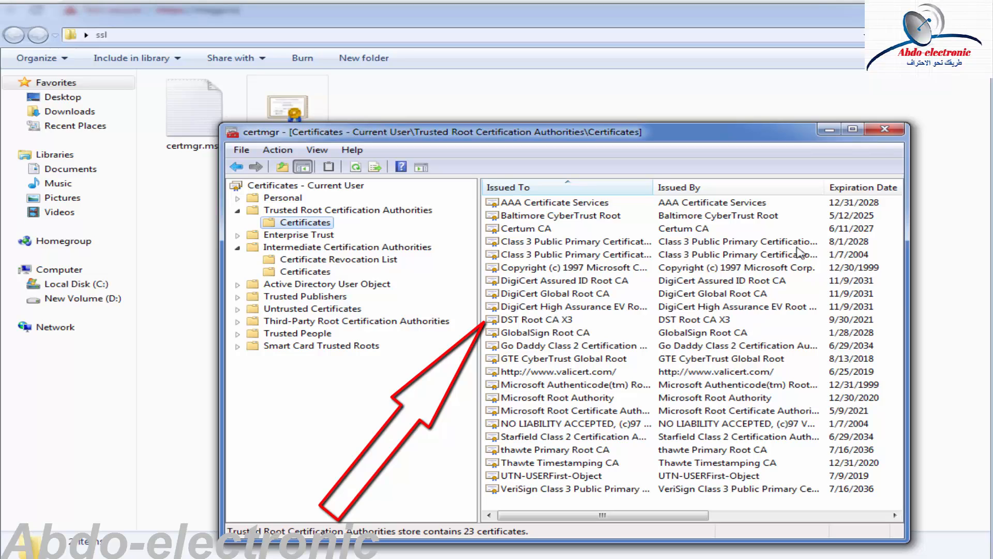
Delete the DST Root CA X3 certificate from Trusted Root Certification Authorities and confirm its removal.
click(564, 321)
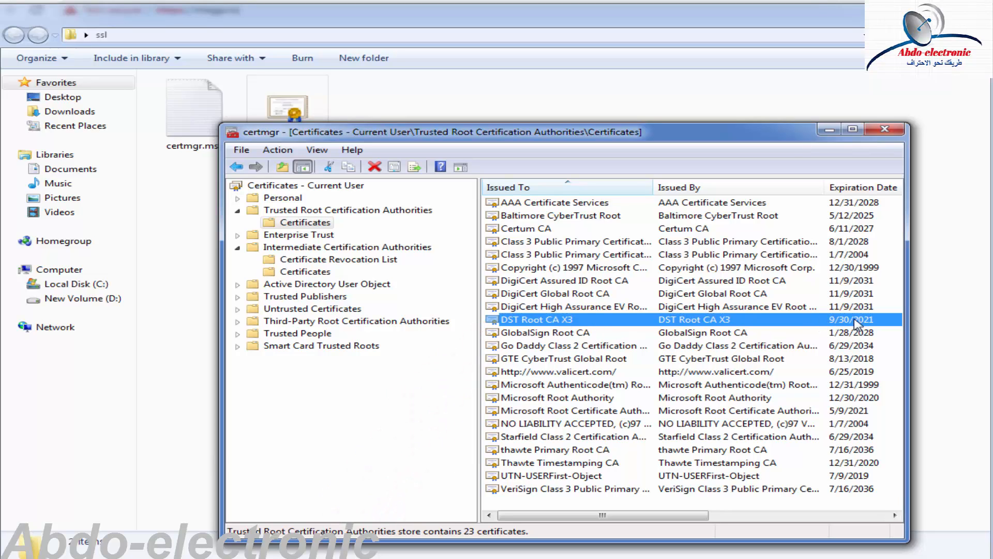
right_click(552, 321)
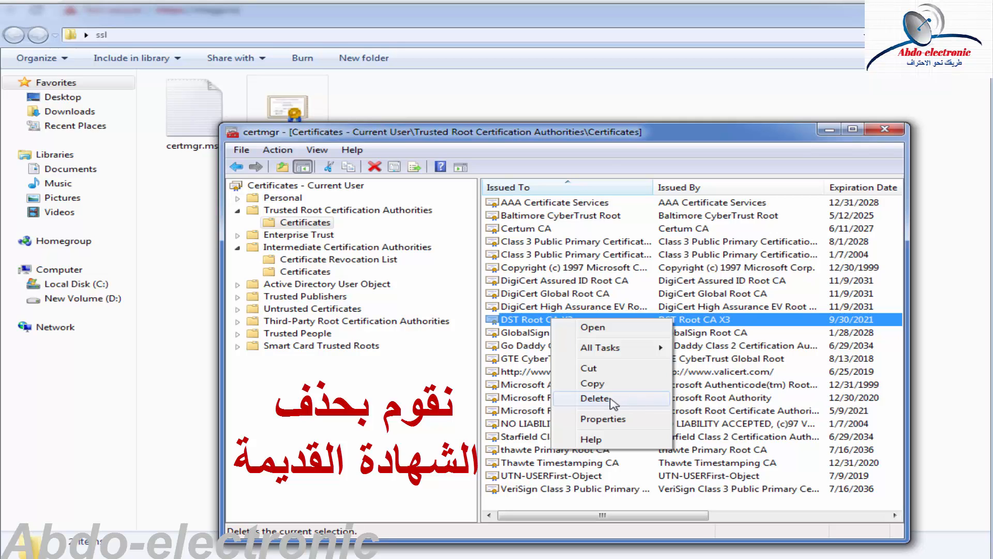
click(595, 398)
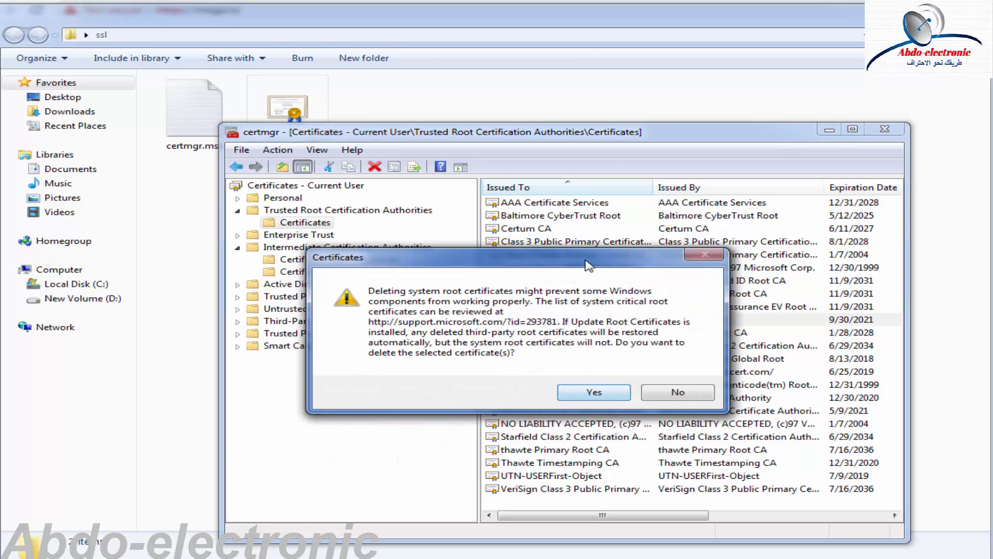
click(590, 394)
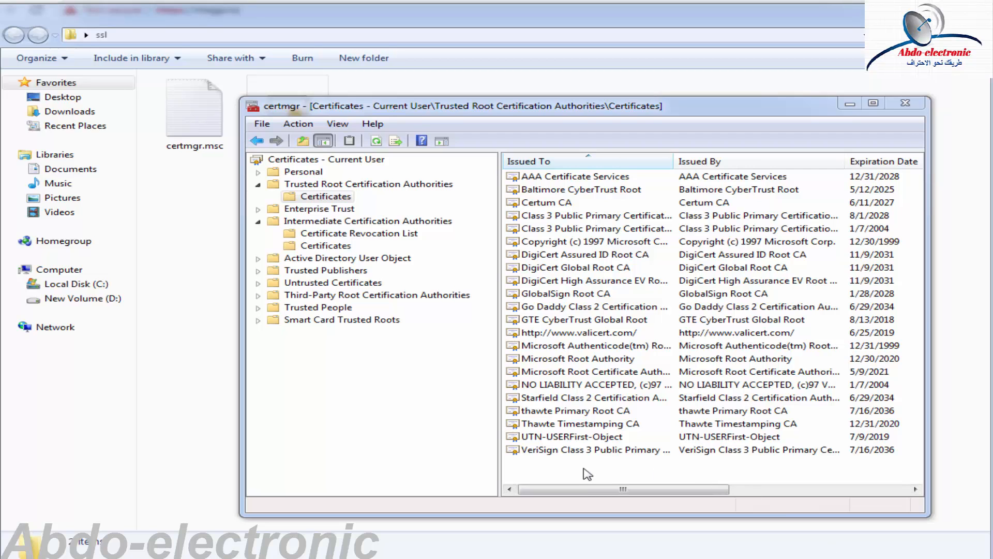
right_click(584, 468)
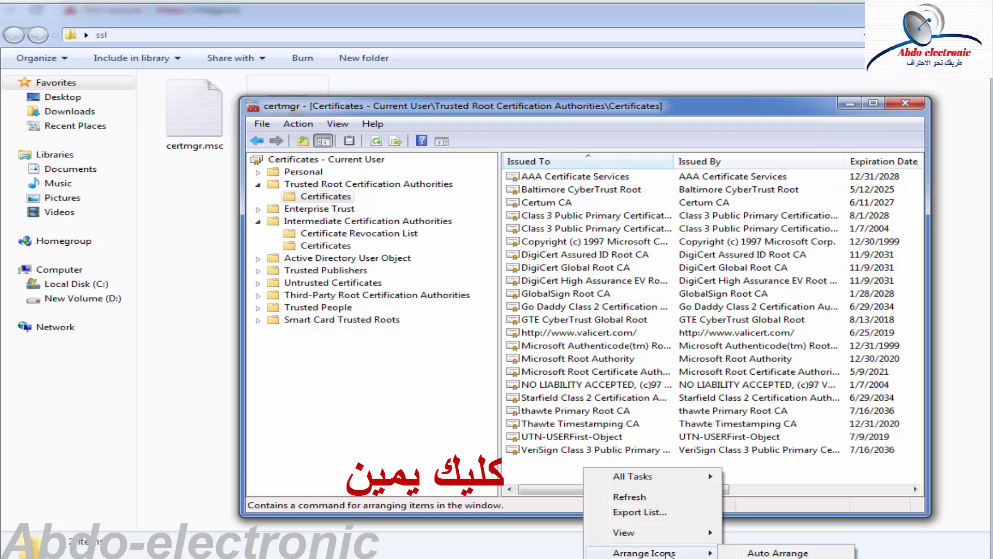
mouse_move(684, 482)
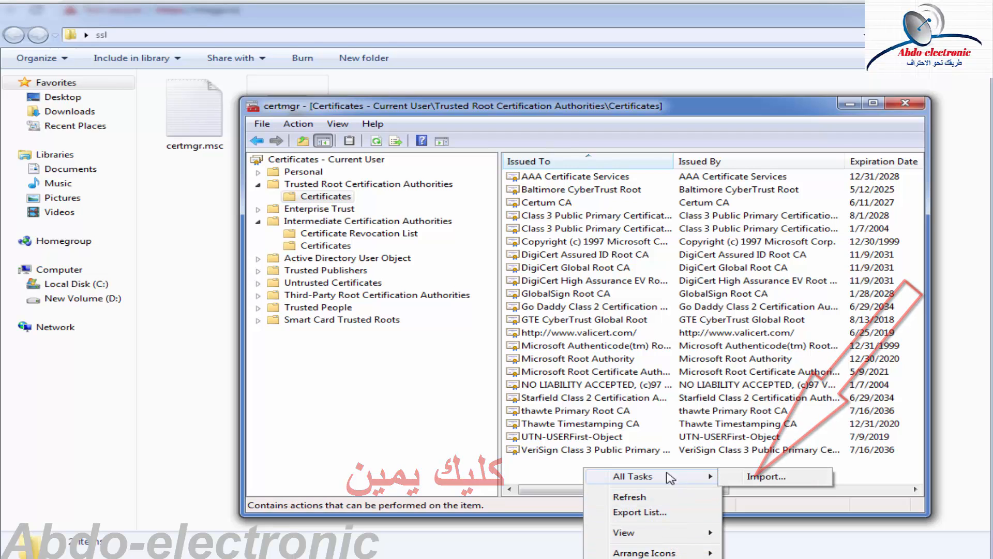
click(563, 469)
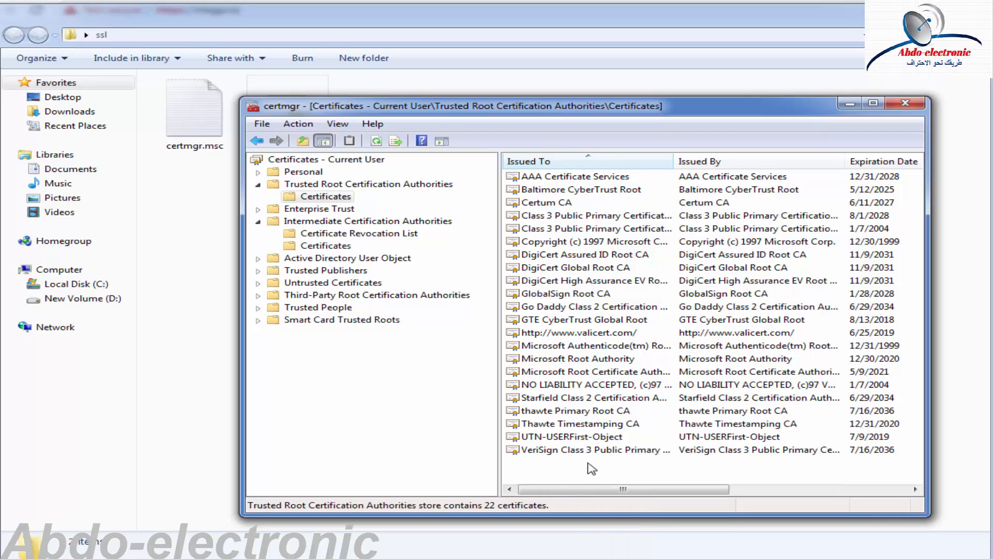
Start the Certificate Import Wizard for the Trusted Root Certification Authorities store and advance to choosing the file to import.
right_click(588, 463)
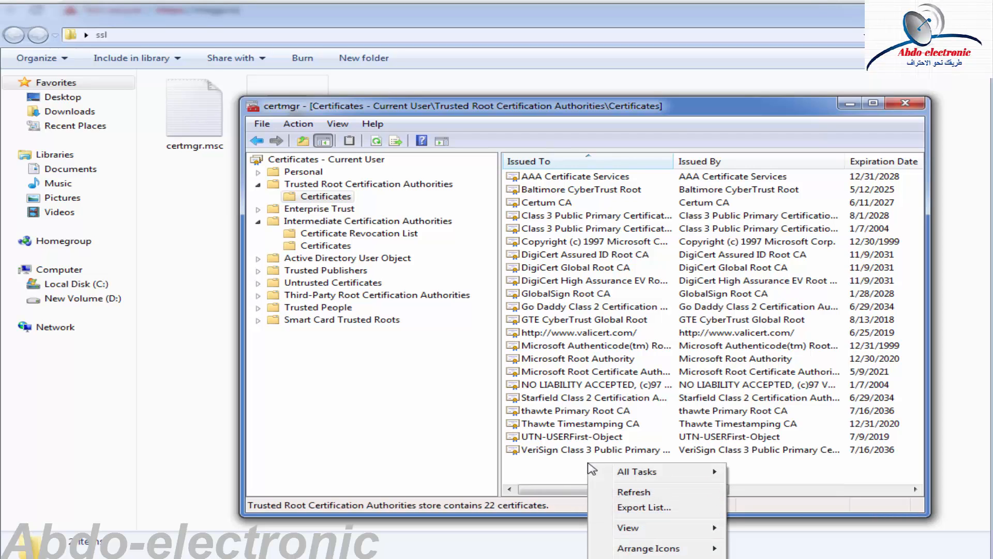
mouse_move(686, 476)
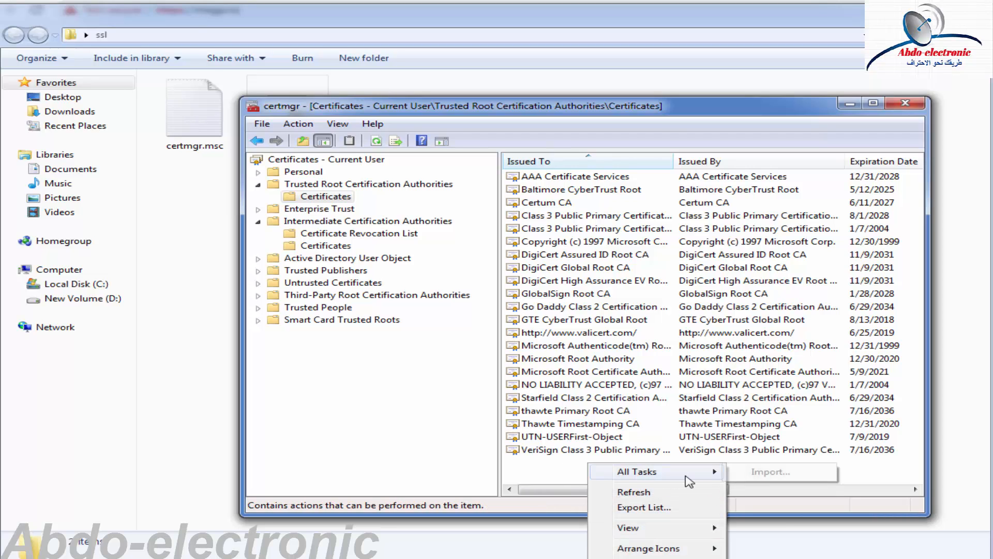
click(761, 473)
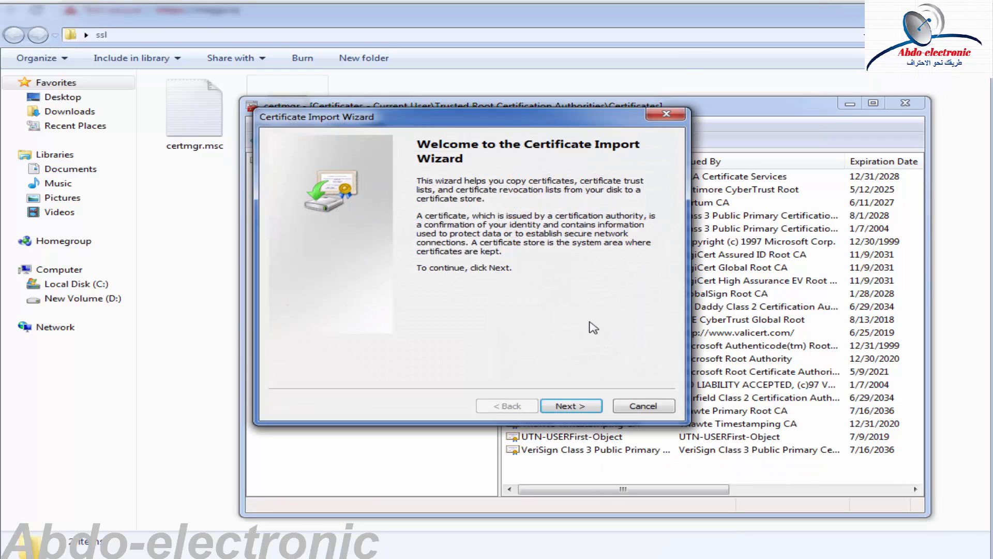
click(574, 407)
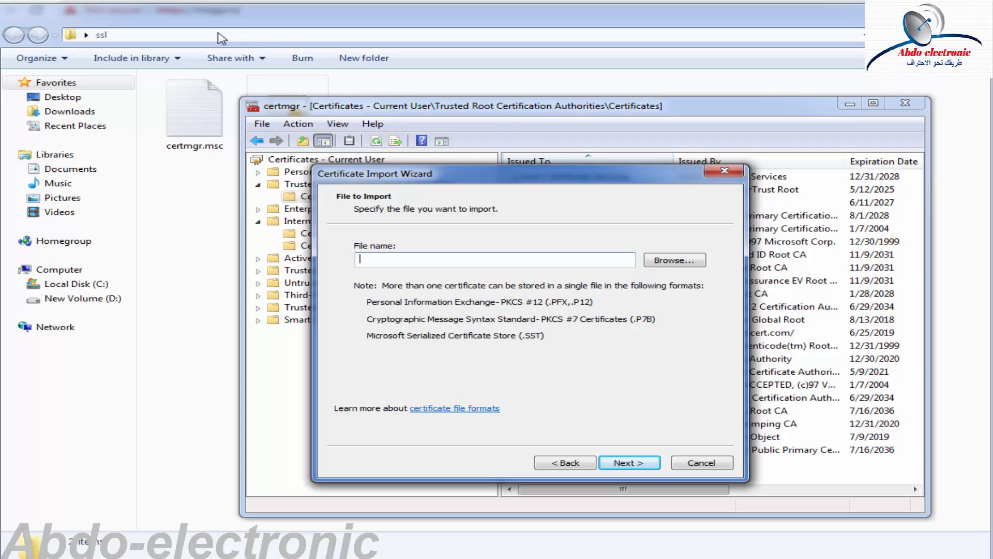
Copy the full path of the ssl folder in Windows Explorer and return to the Certificate Import Wizard.
click(289, 36)
right_click(156, 38)
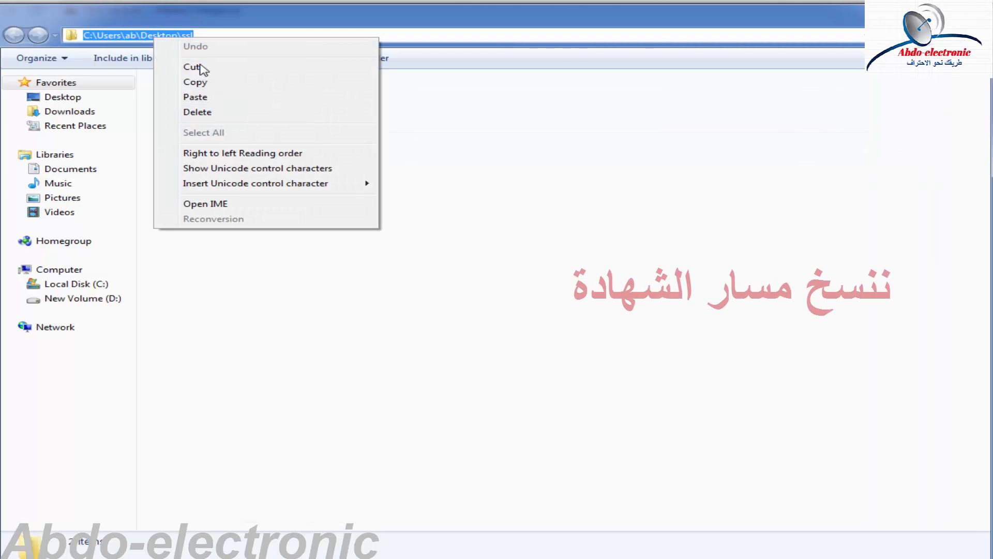
click(233, 86)
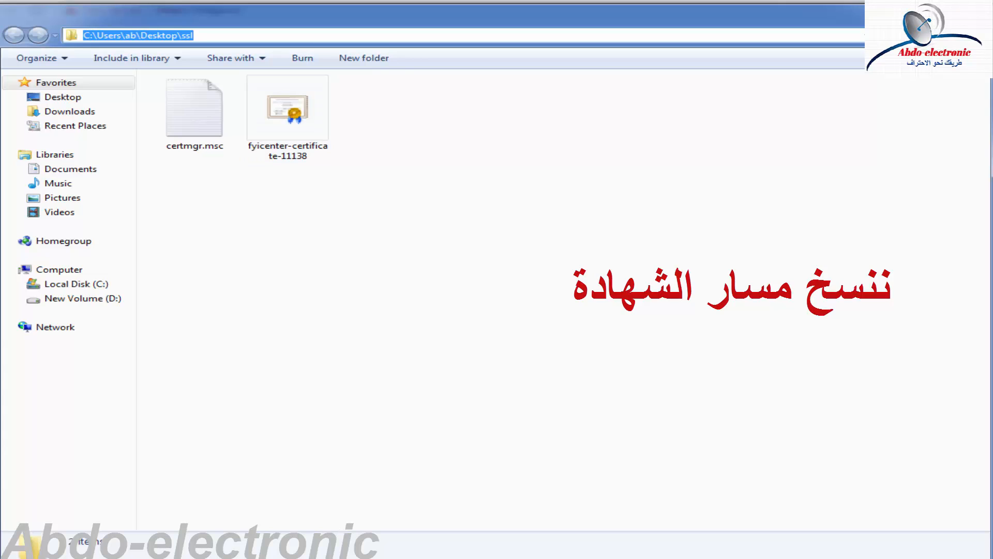
click(458, 558)
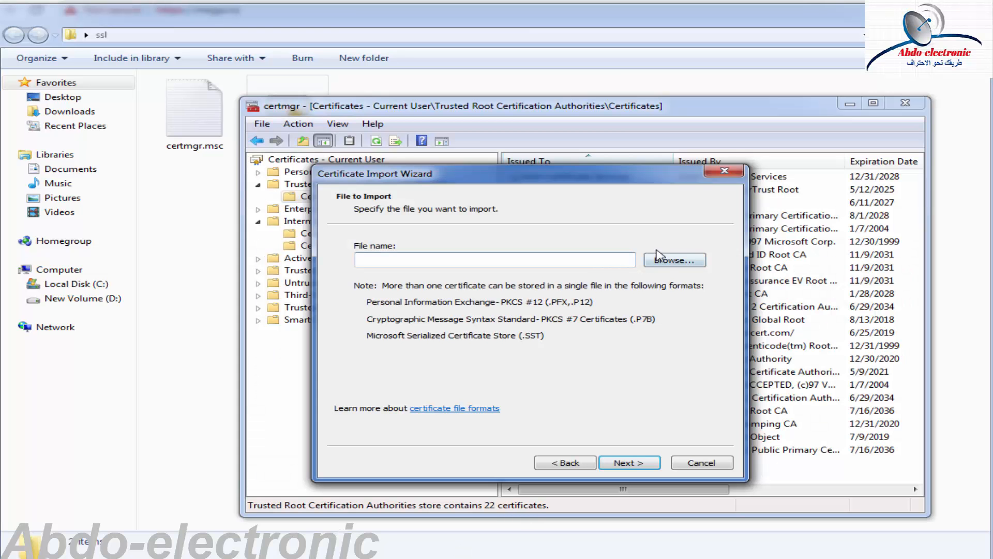
Browse to the ssl folder using its pasted path, choose fyicenter-certificate-11138.crt as the import file and continue to the store selection.
click(669, 260)
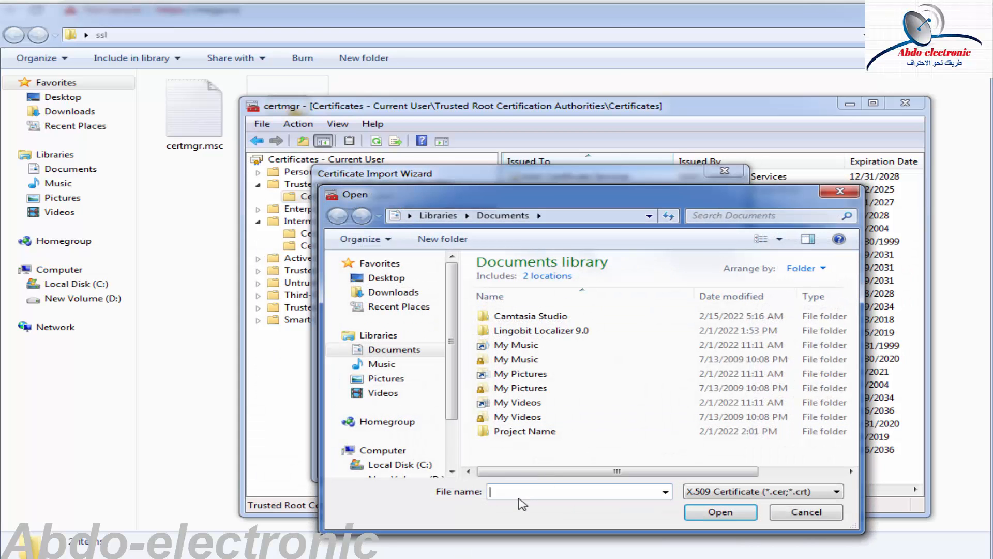
right_click(520, 492)
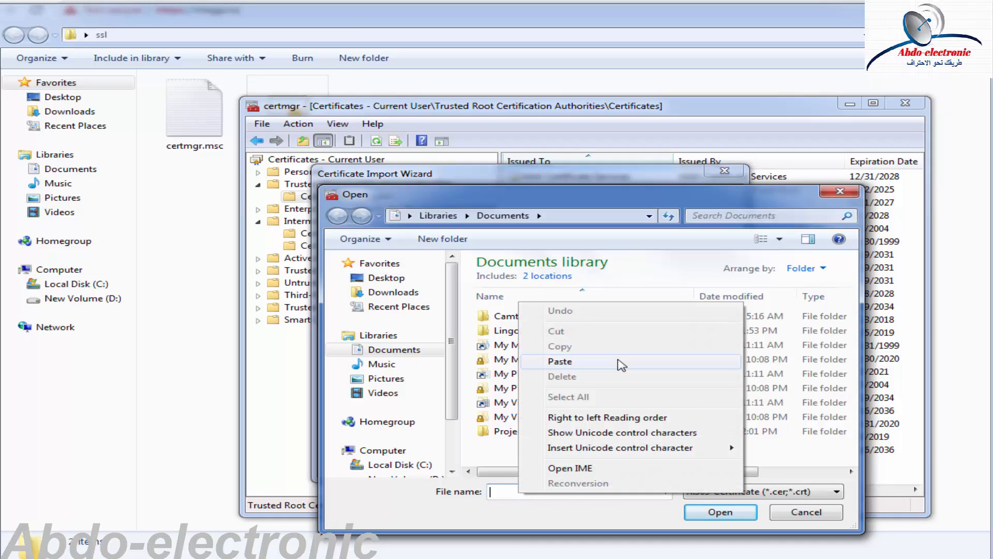
click(620, 361)
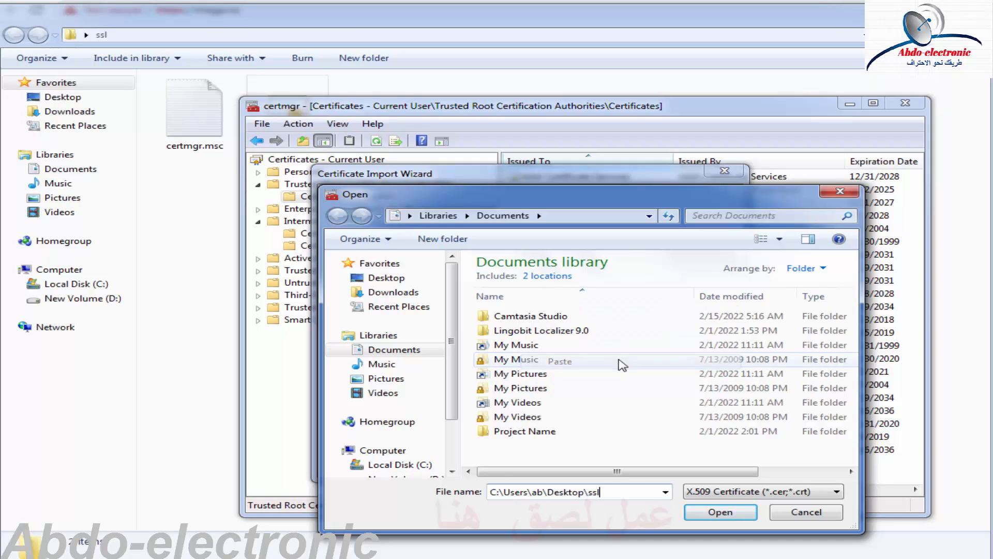
click(729, 524)
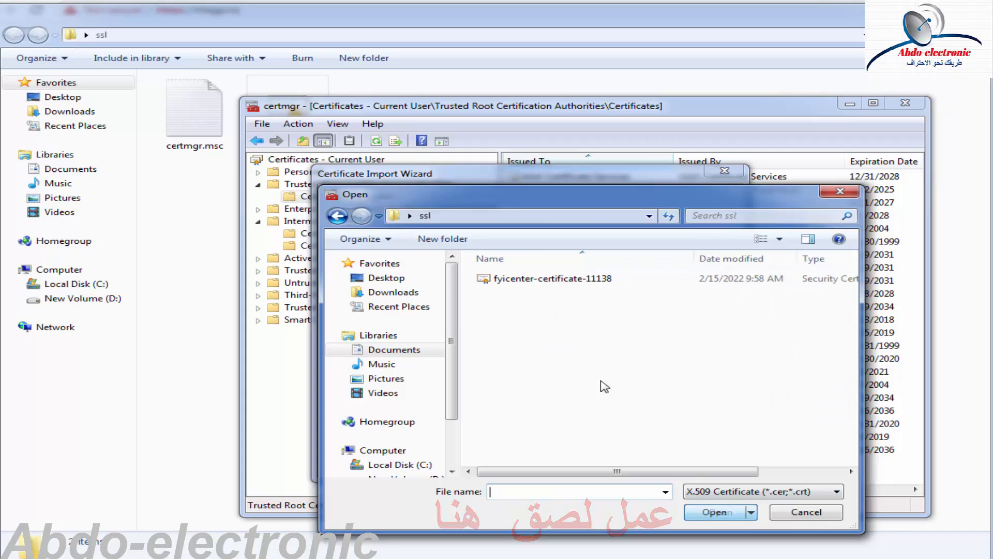
click(593, 284)
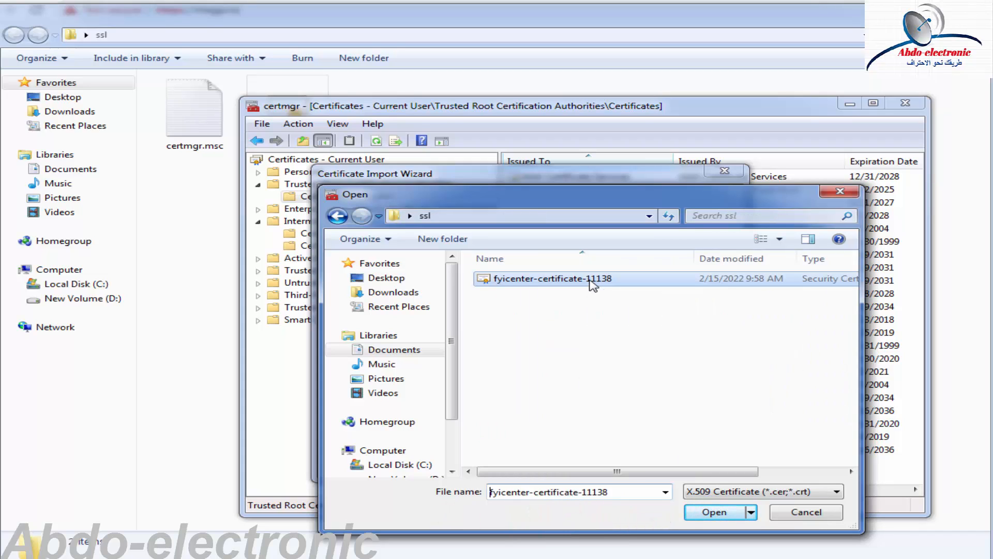
click(714, 513)
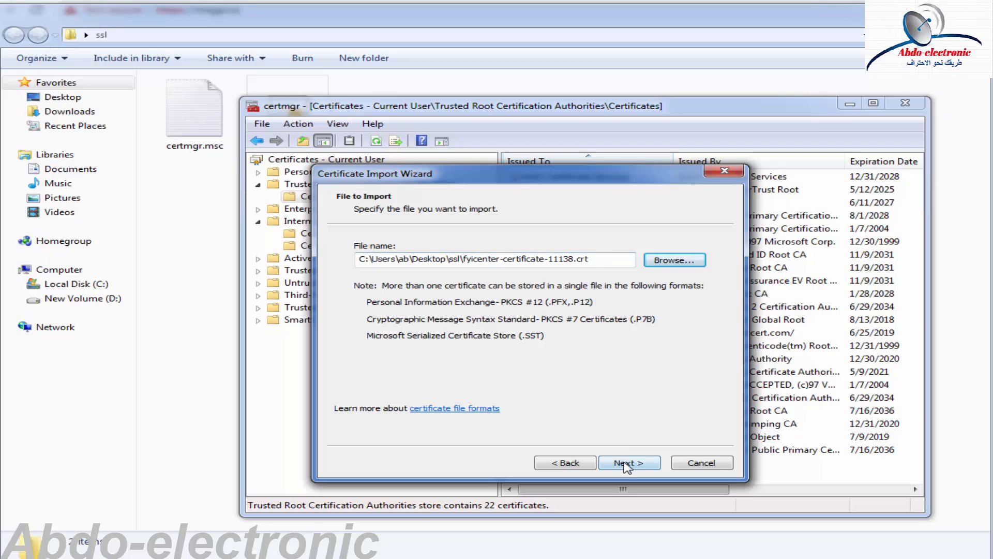
click(628, 464)
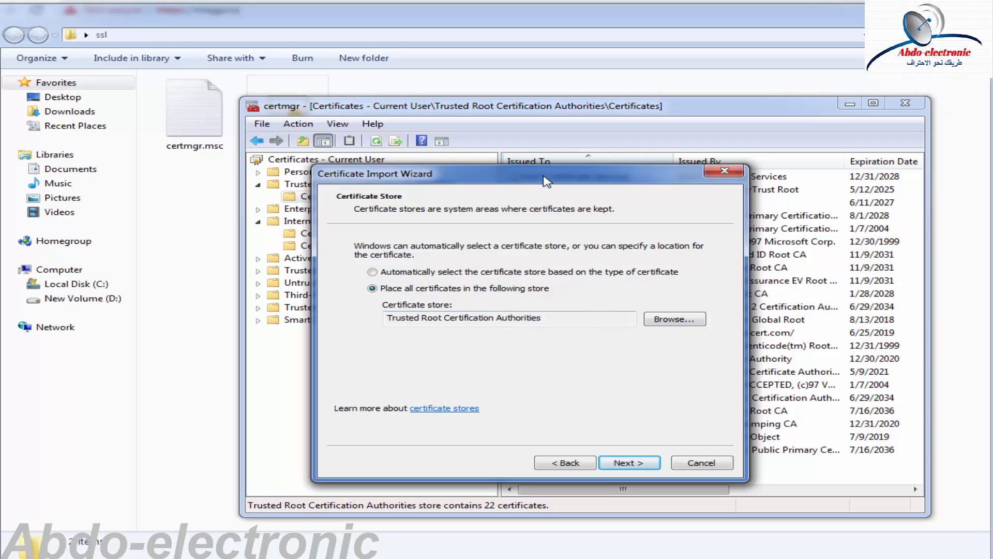
Keep Trusted Root Certification Authorities as the destination store for the imported certificate and finish the wizard.
drag(544, 177, 588, 225)
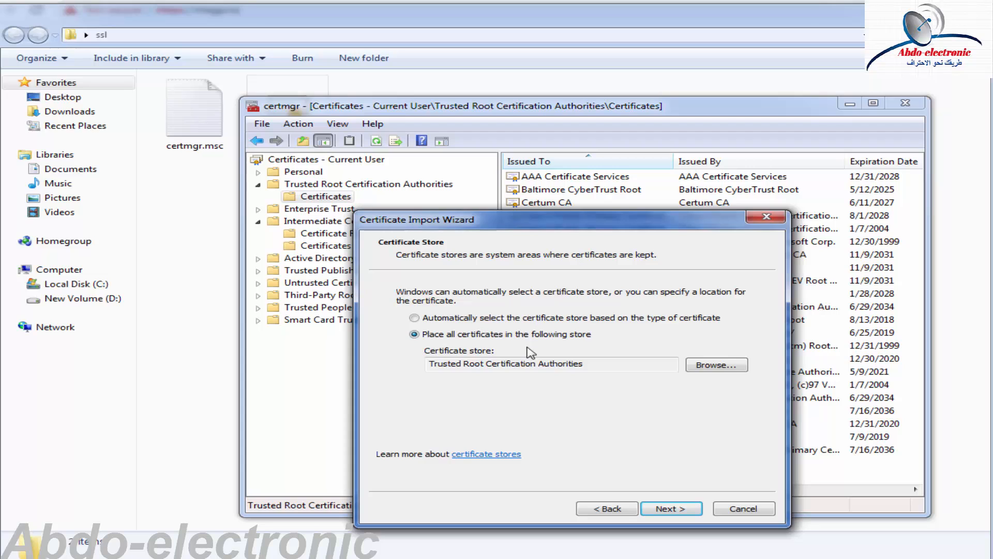
drag(592, 362, 423, 363)
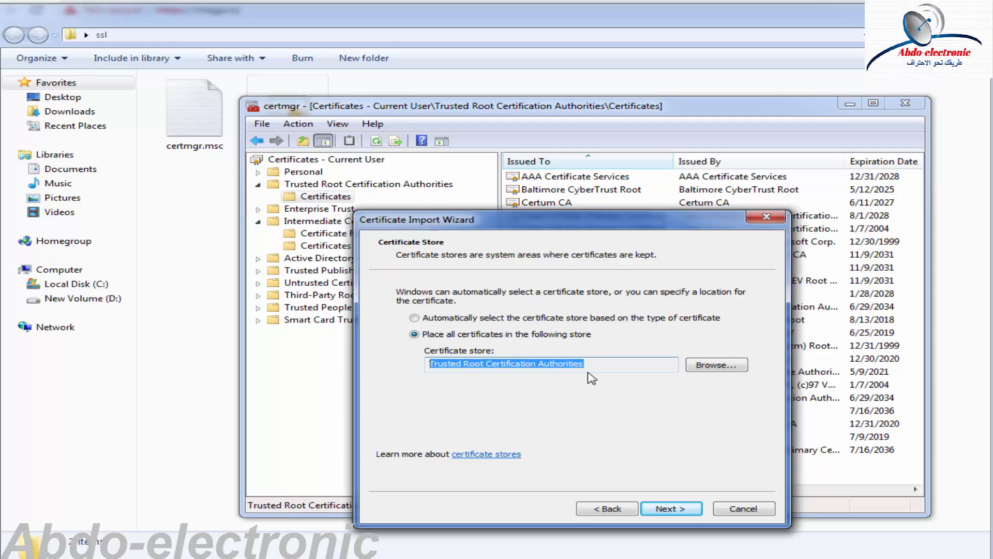
drag(595, 365, 414, 371)
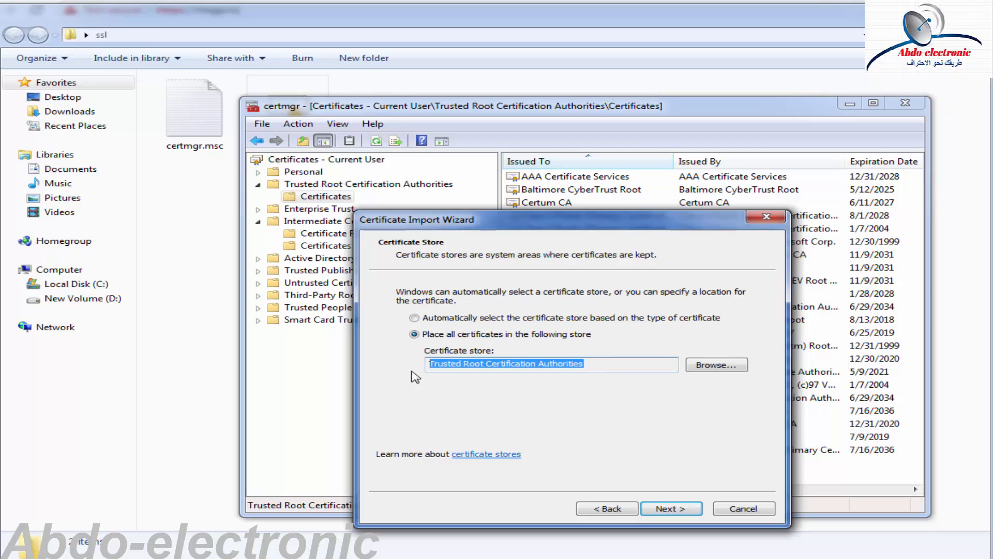
click(679, 510)
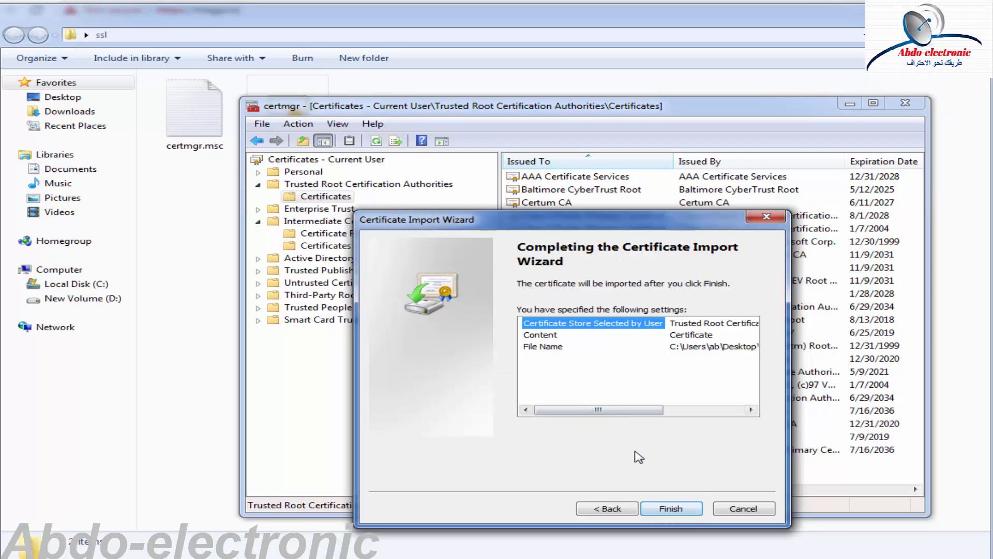
click(671, 509)
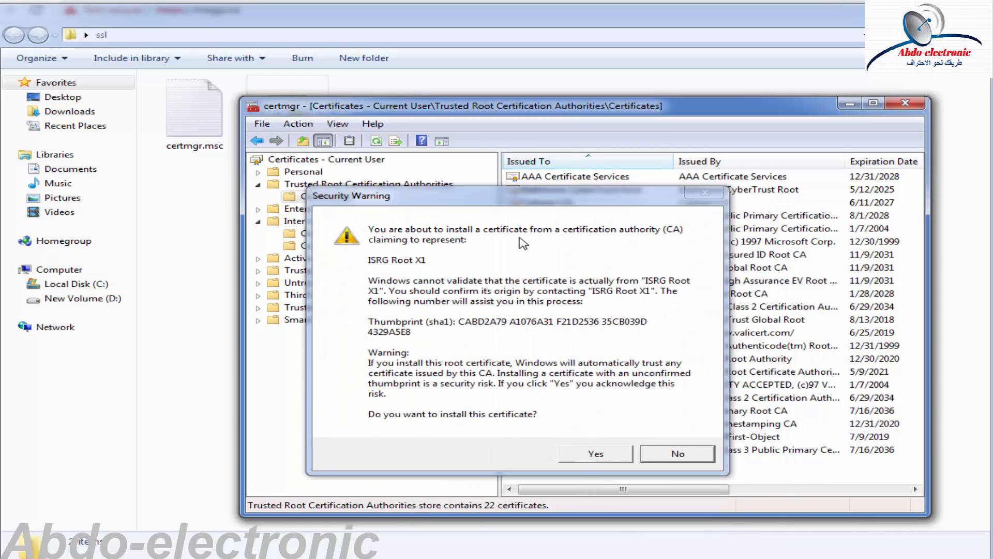
Move the security warning aside, accept installing the ISRG Root X1 certificate and dismiss the import message.
drag(529, 203, 642, 166)
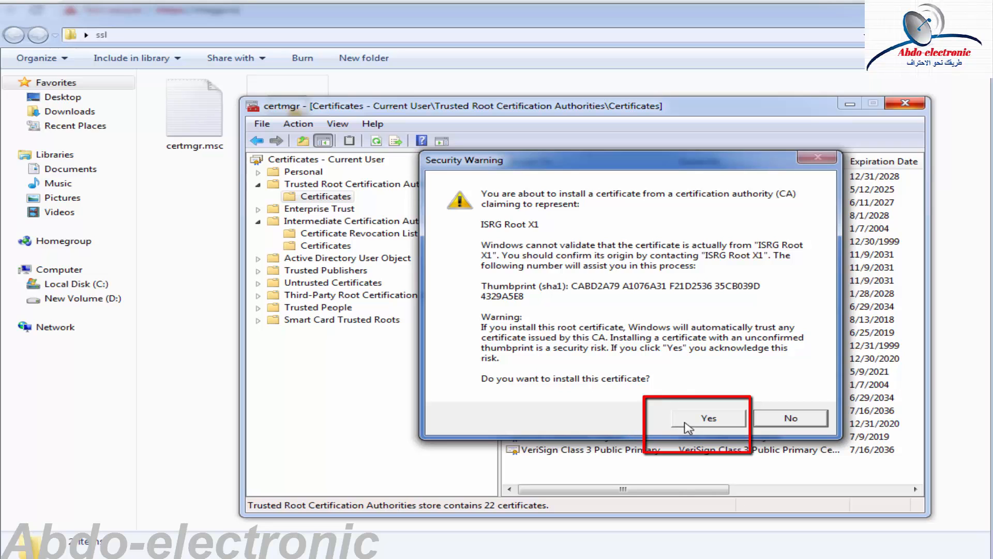
click(686, 423)
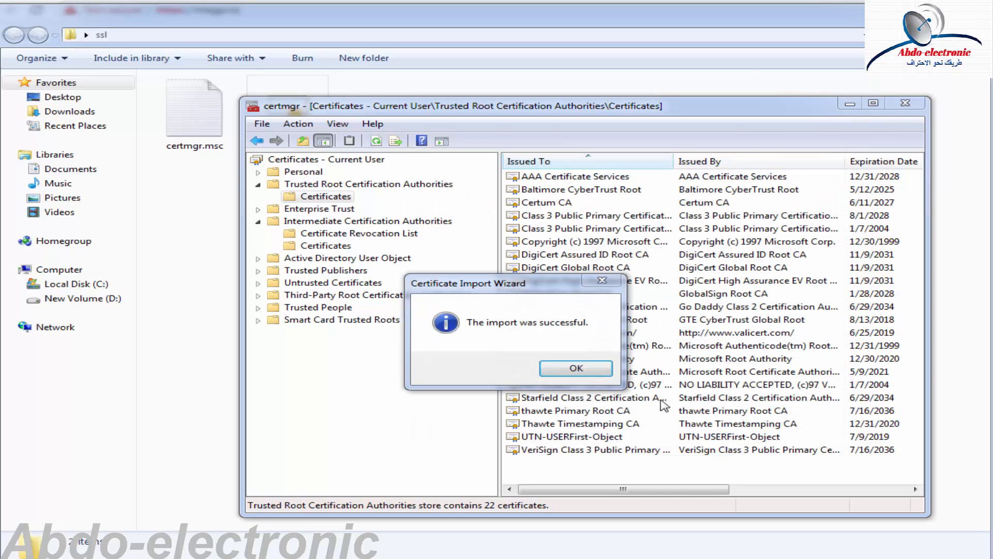
click(576, 369)
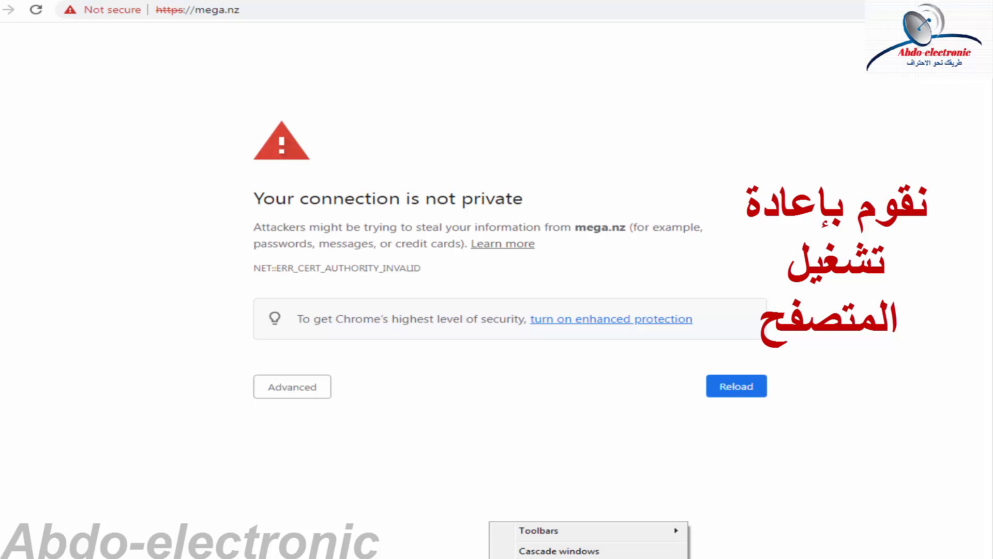
Open Windows Task Manager and locate the process behind the "Privacy error - Google Chrome" application.
click(574, 558)
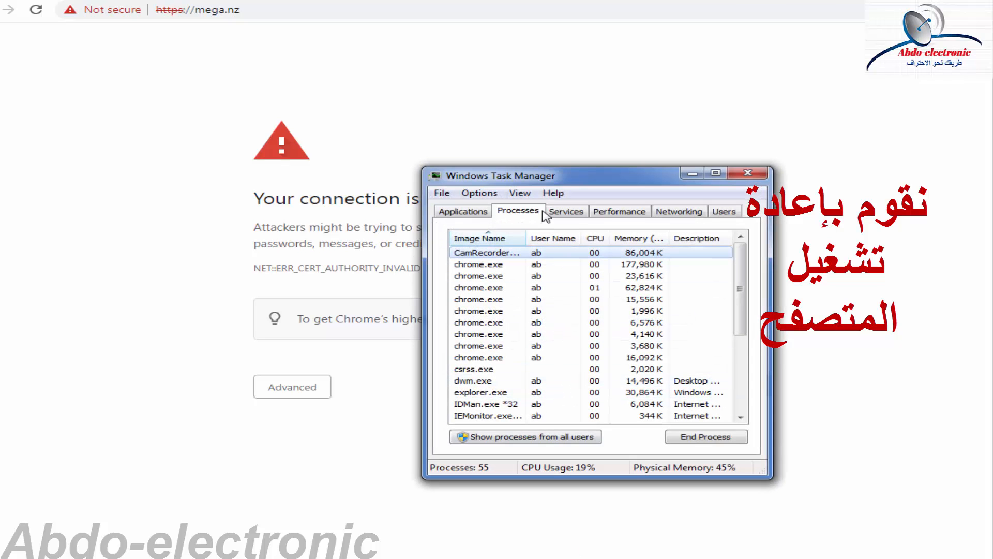
drag(547, 177, 561, 109)
click(475, 143)
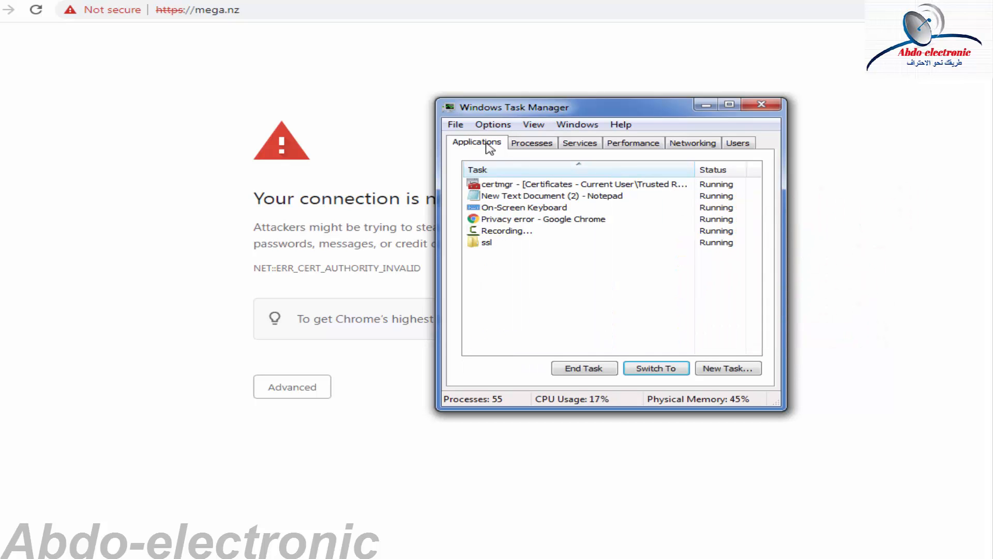
click(517, 144)
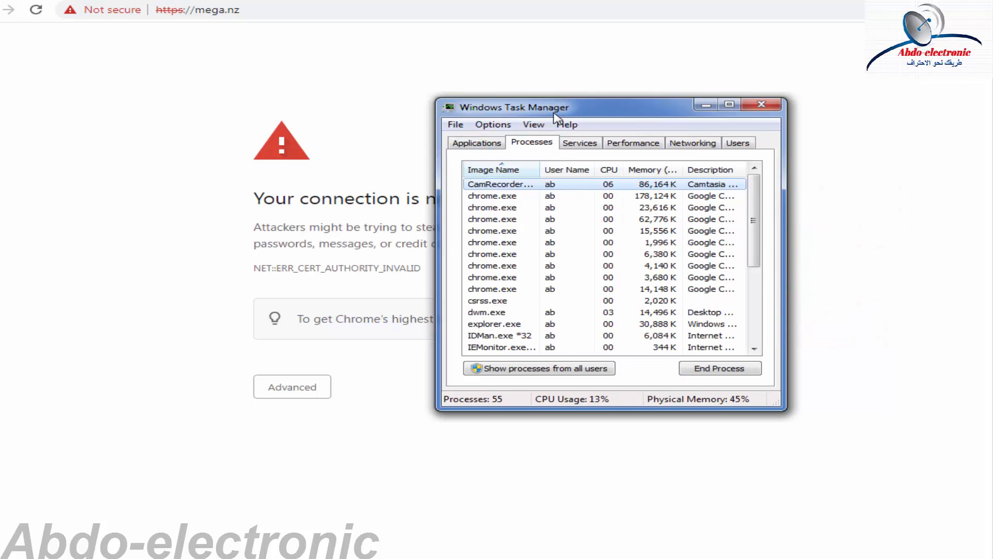
drag(556, 113, 583, 161)
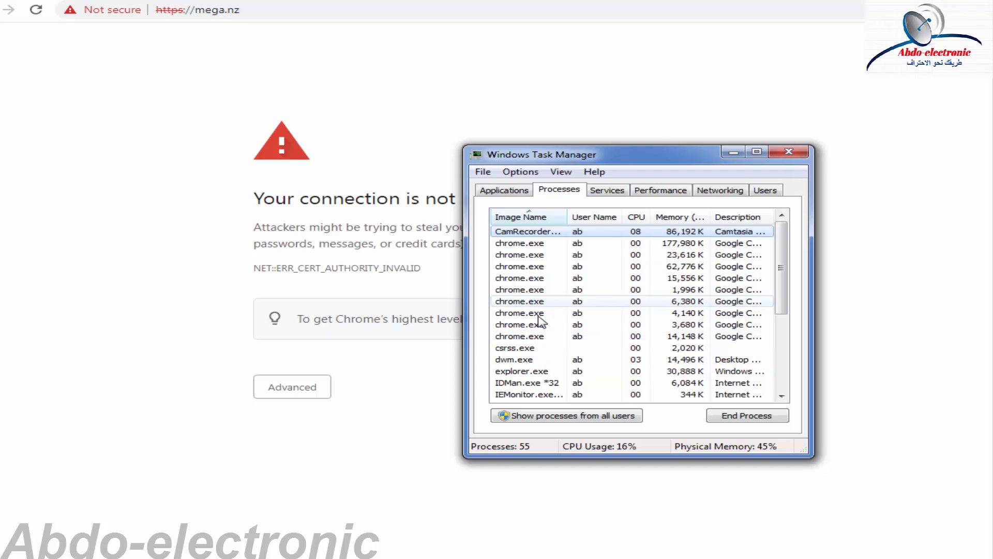
click(521, 193)
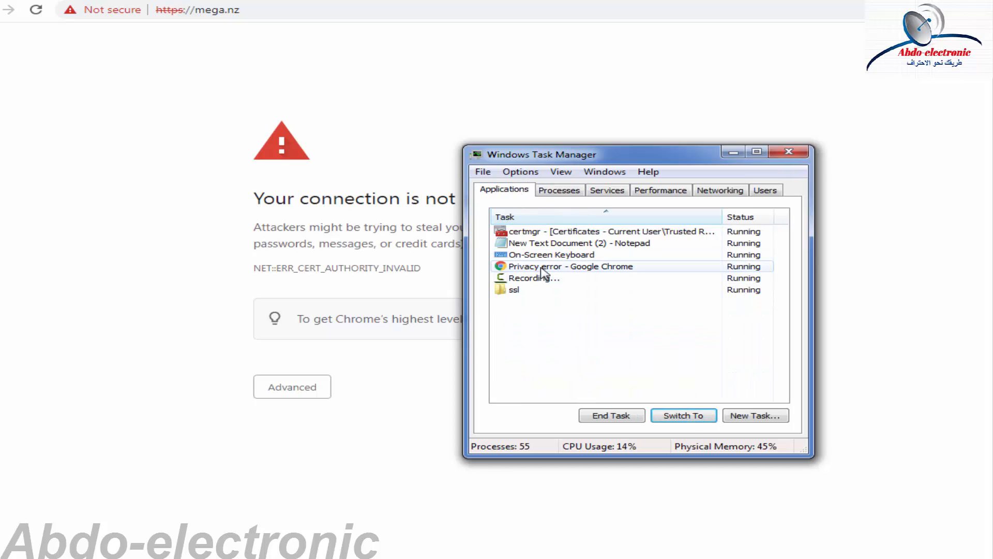
right_click(543, 267)
click(577, 422)
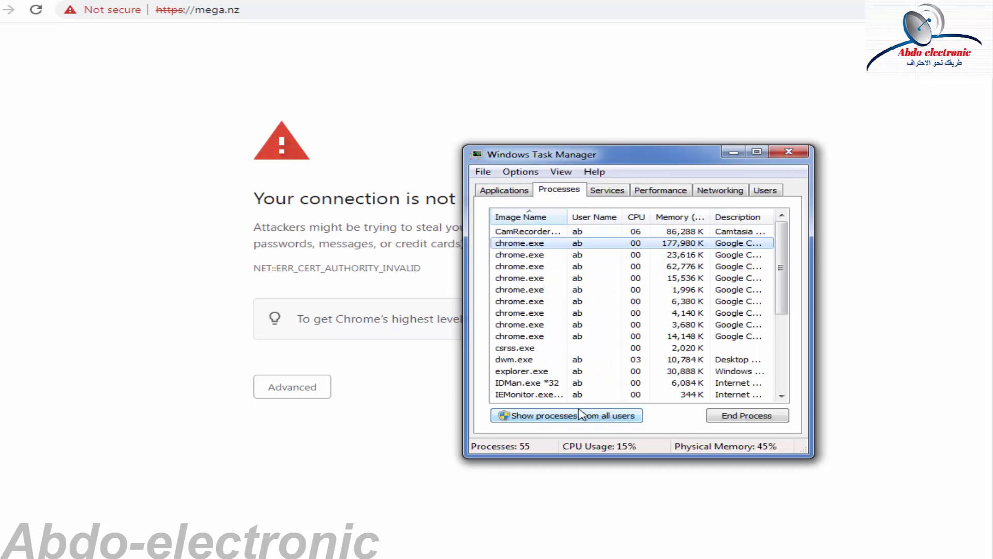
End the chrome.exe process that belongs to the browser window.
right_click(532, 244)
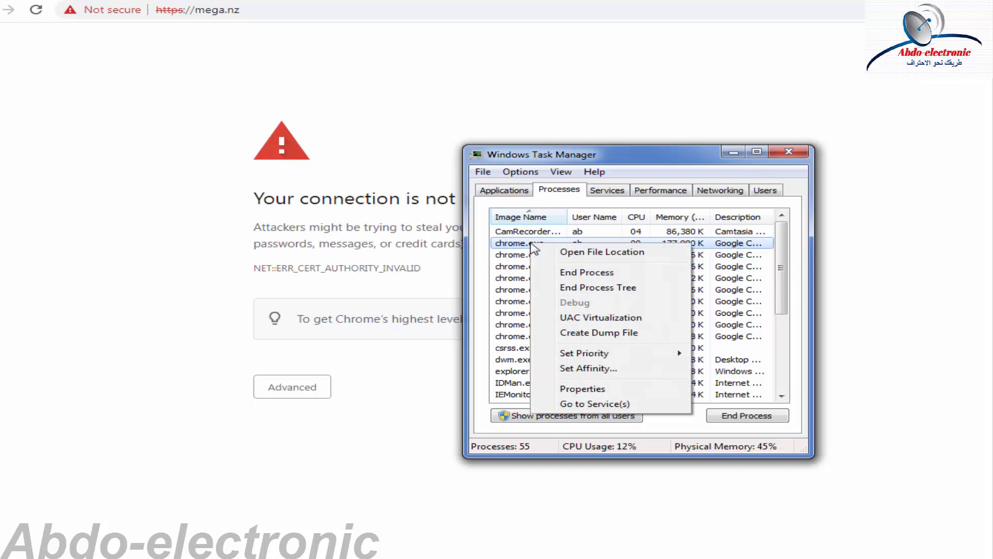
click(611, 276)
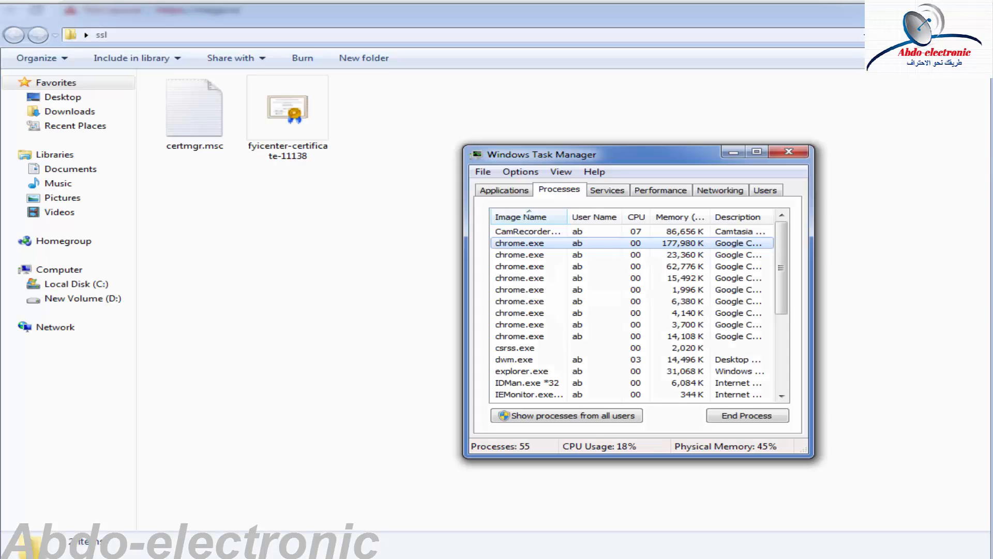
right_click(524, 249)
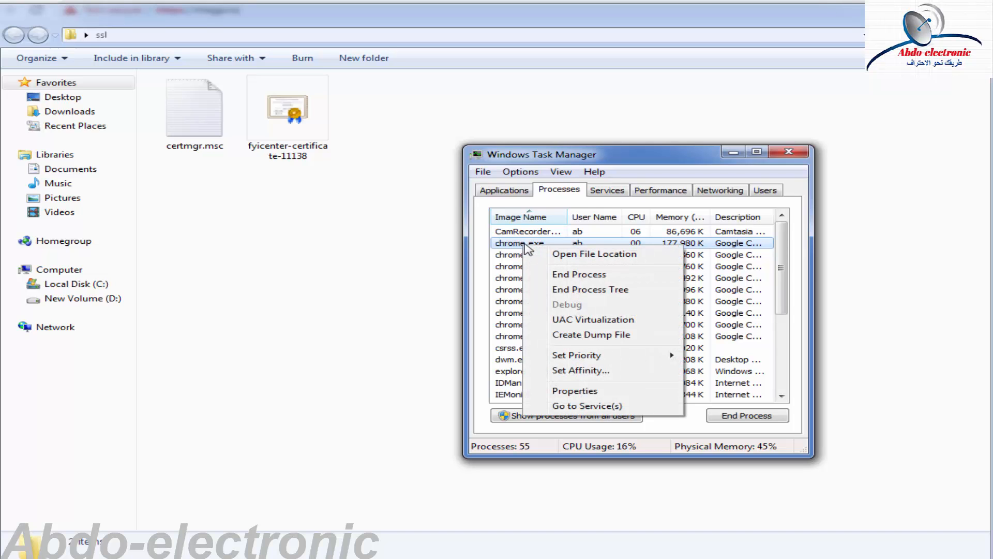
key(Escape)
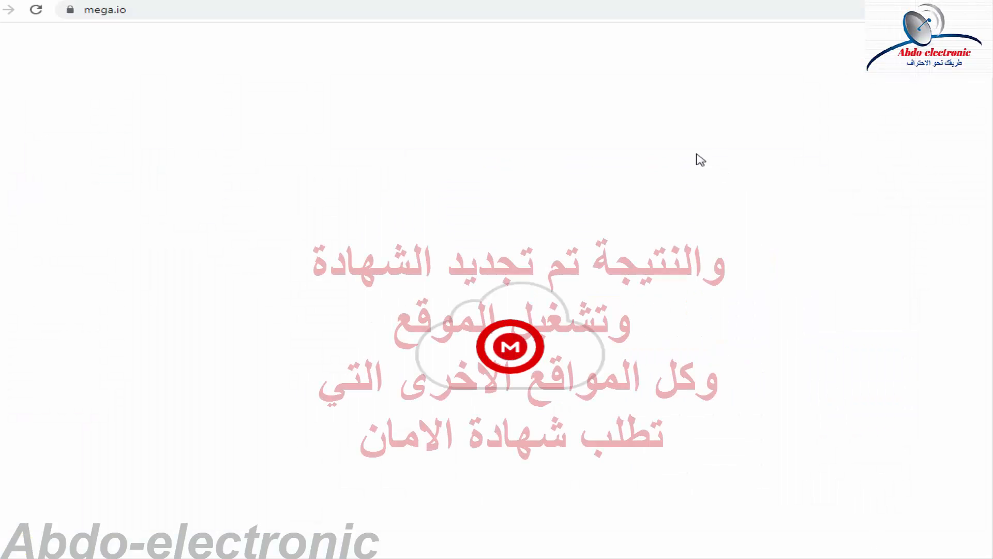
Reload mega.io in Chrome and look over its home page.
click(36, 9)
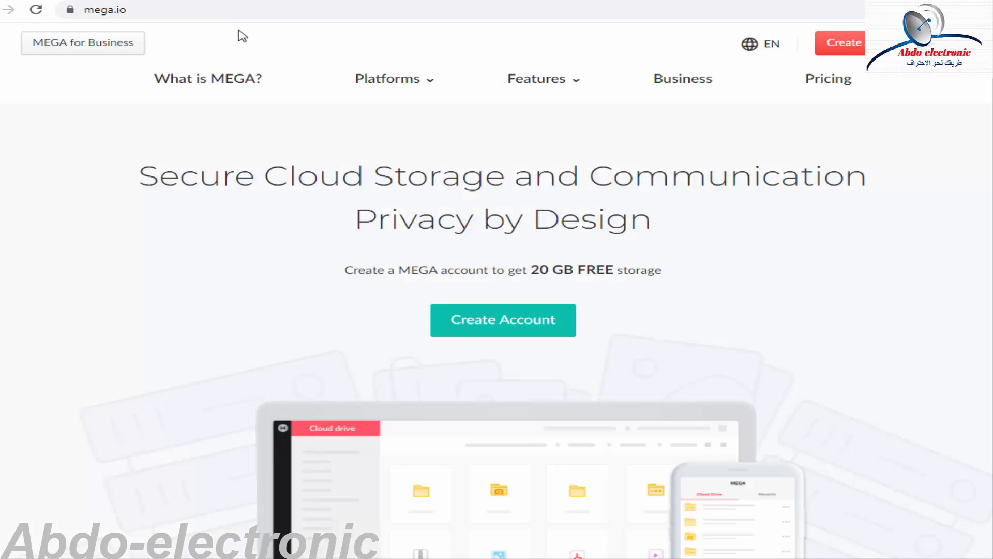
click(246, 10)
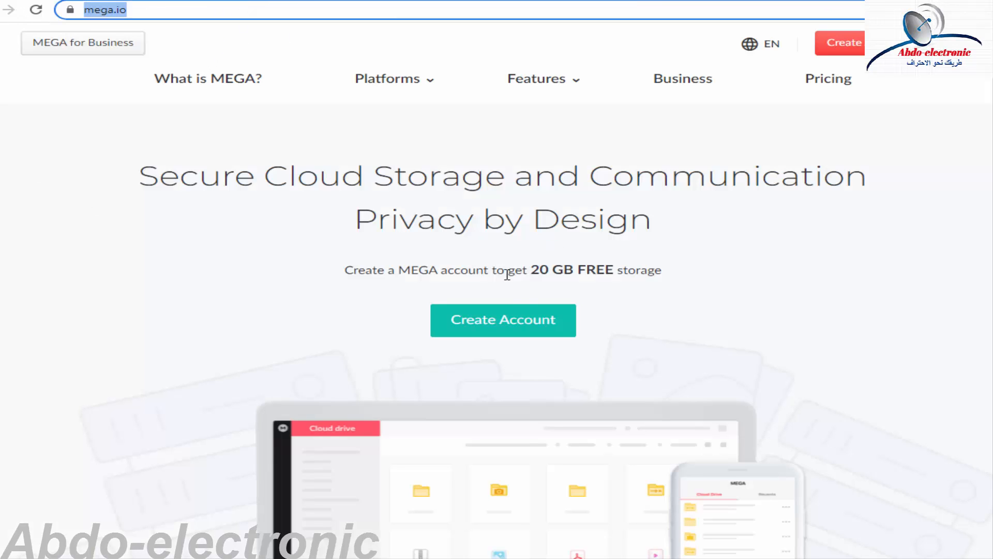
scroll(645, 233, down, 5)
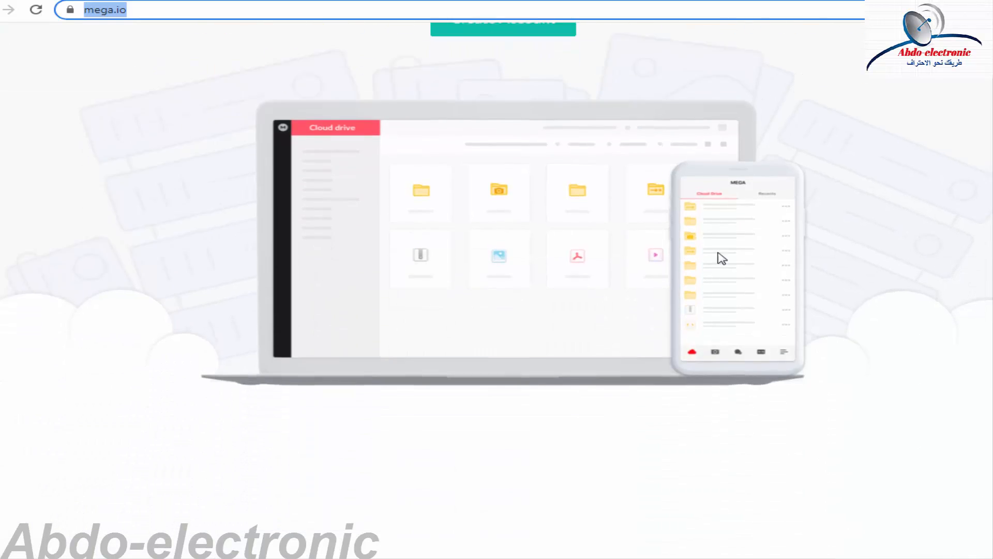
scroll(864, 250, down, 5)
scroll(887, 281, up, 10)
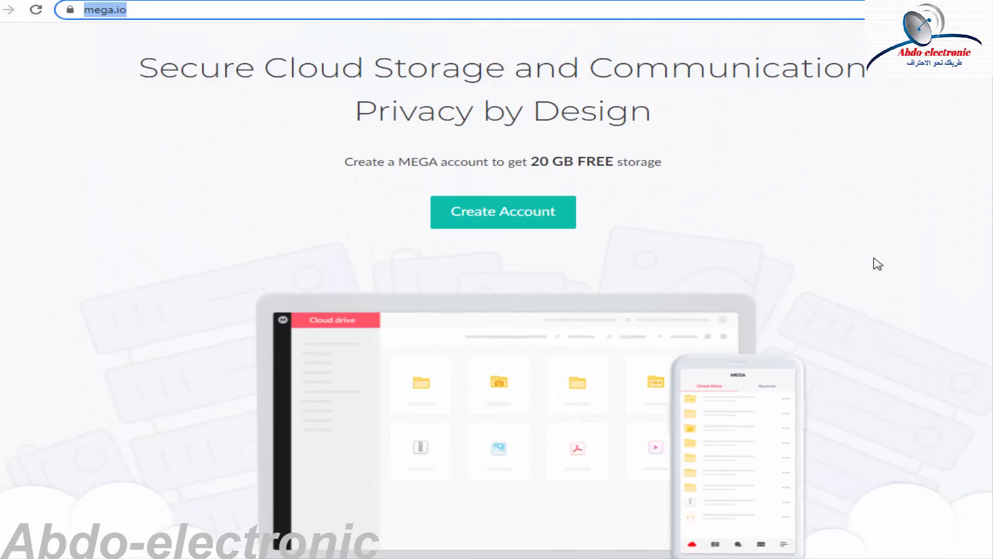
scroll(878, 264, up, 2)
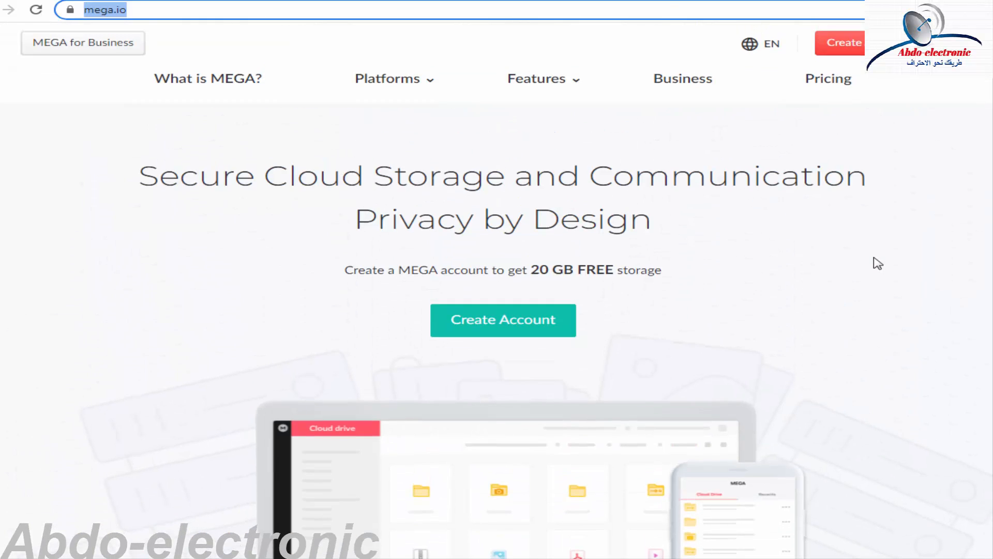
click(278, 10)
key(ctrl+a)
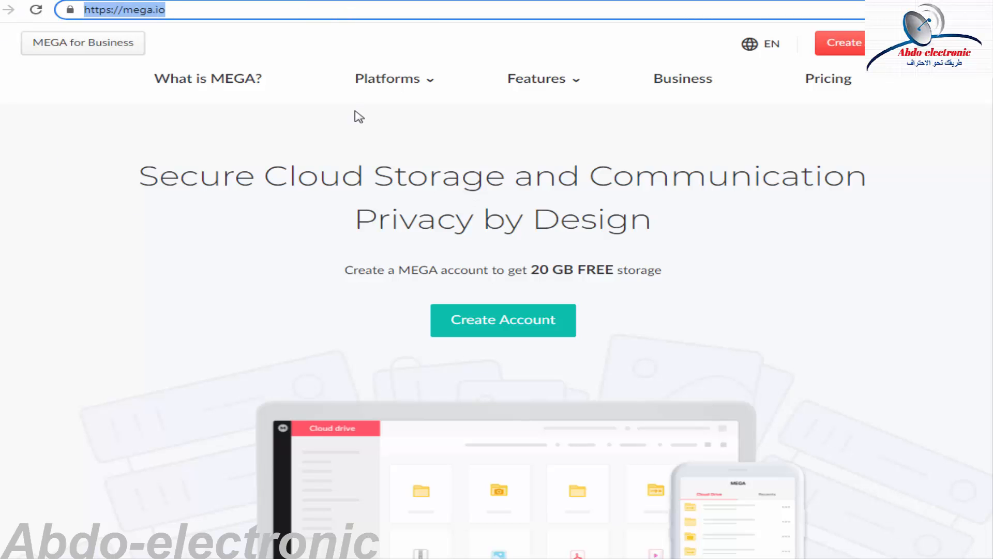
key(Return)
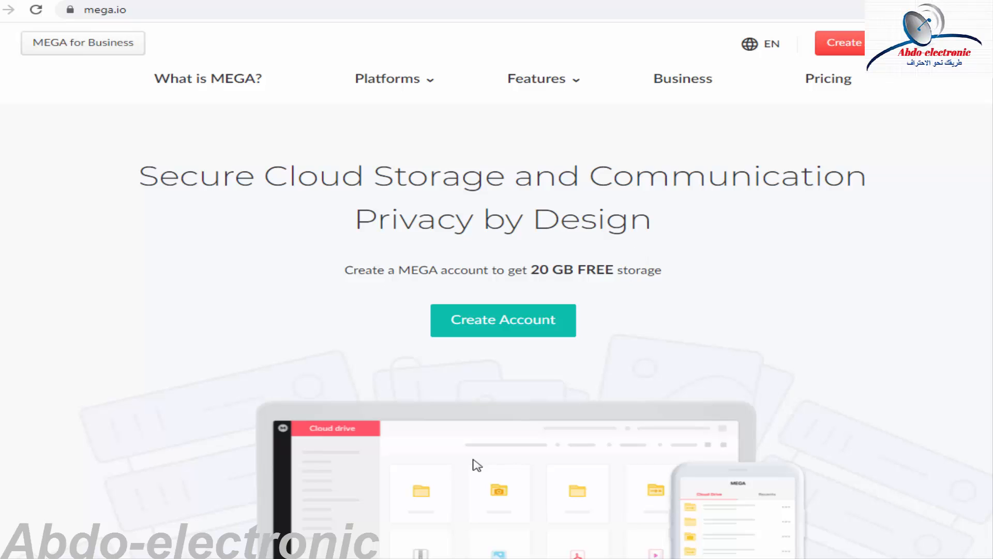
mouse_move(197, 557)
mouse_move(410, 557)
drag(691, 283, 481, 160)
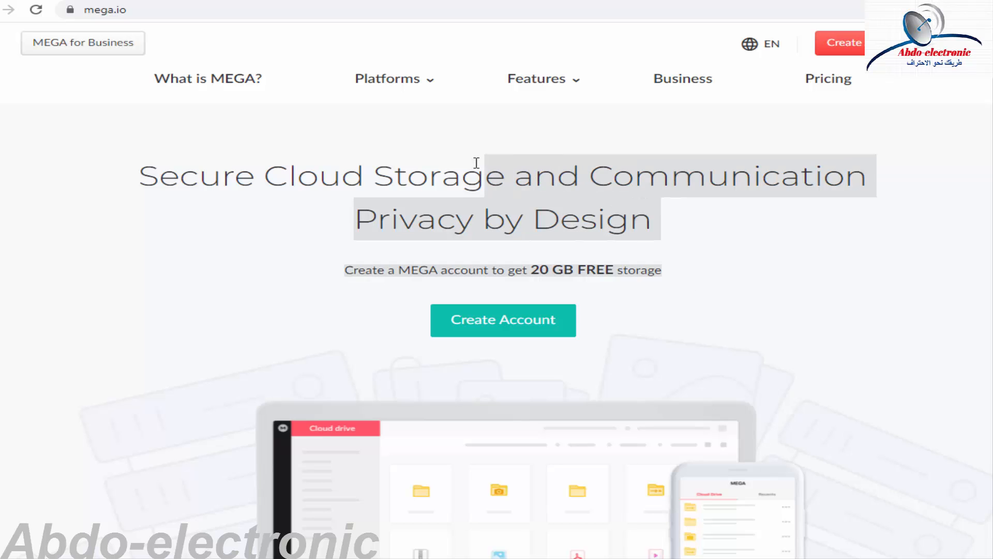
click(658, 81)
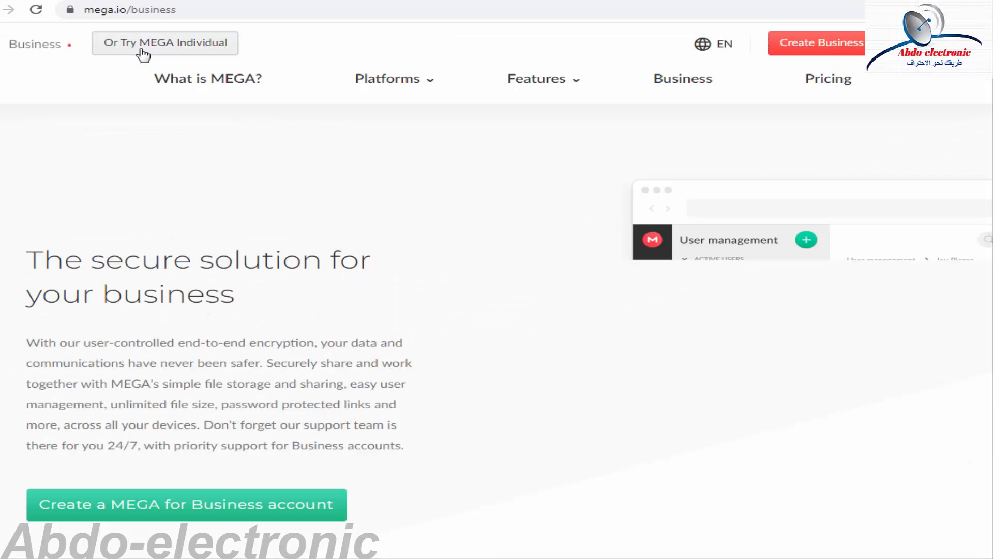
Open the mega.io certificate from the site's connection information and check ISRG Root X1 in its certification path.
click(70, 9)
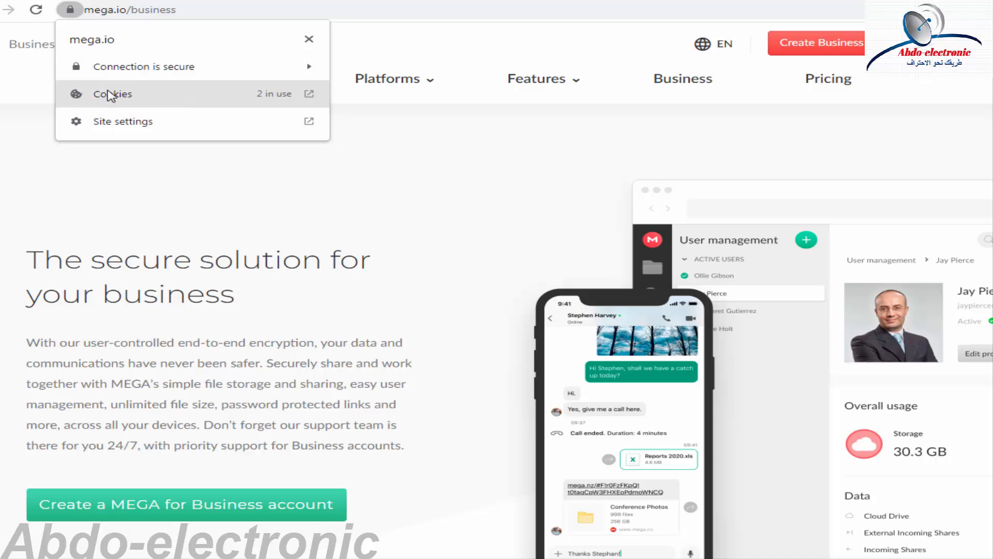
click(122, 67)
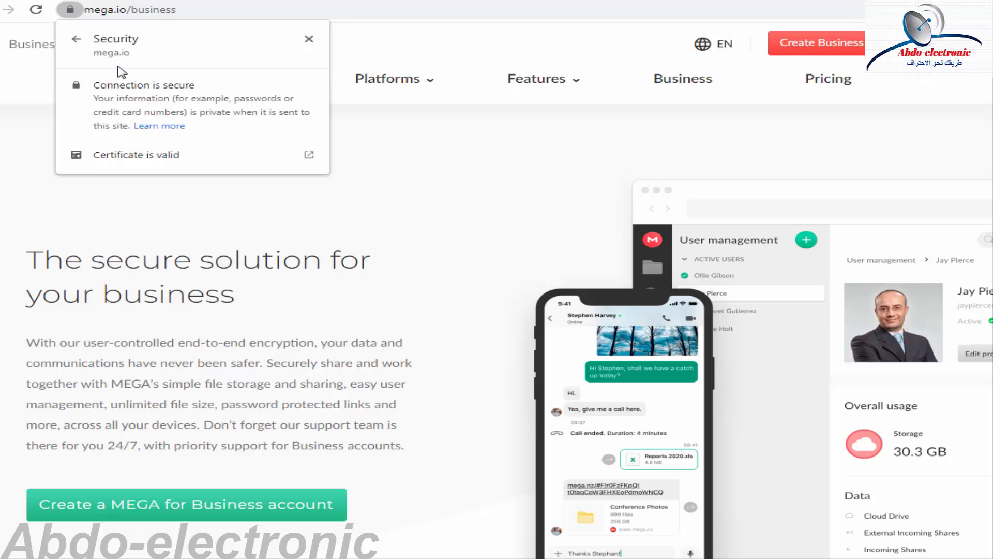
click(119, 155)
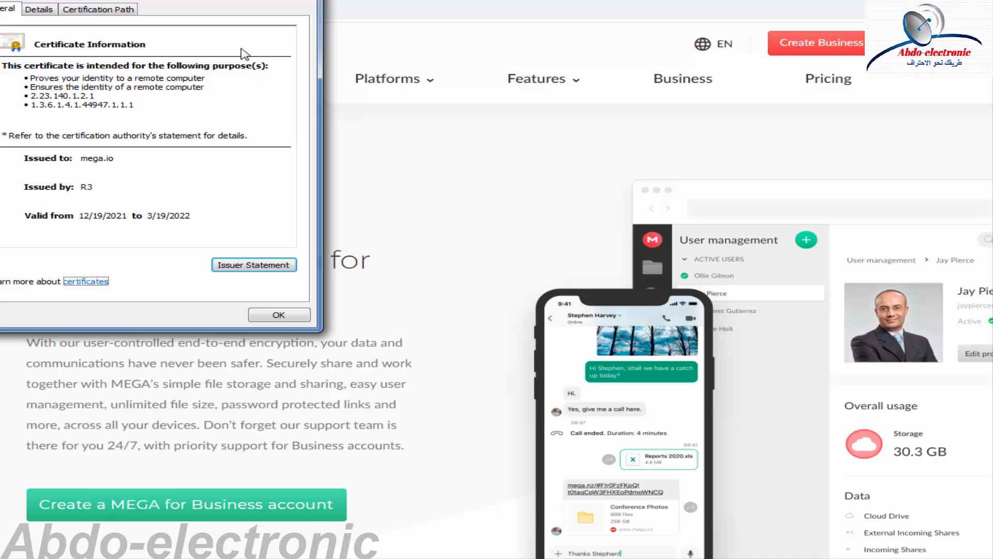
drag(172, 0, 596, 143)
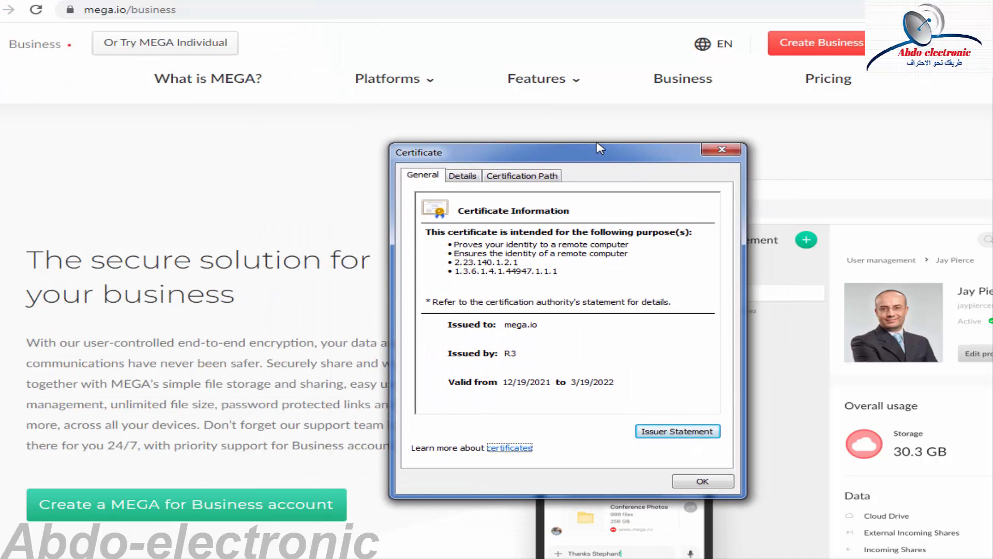
click(465, 177)
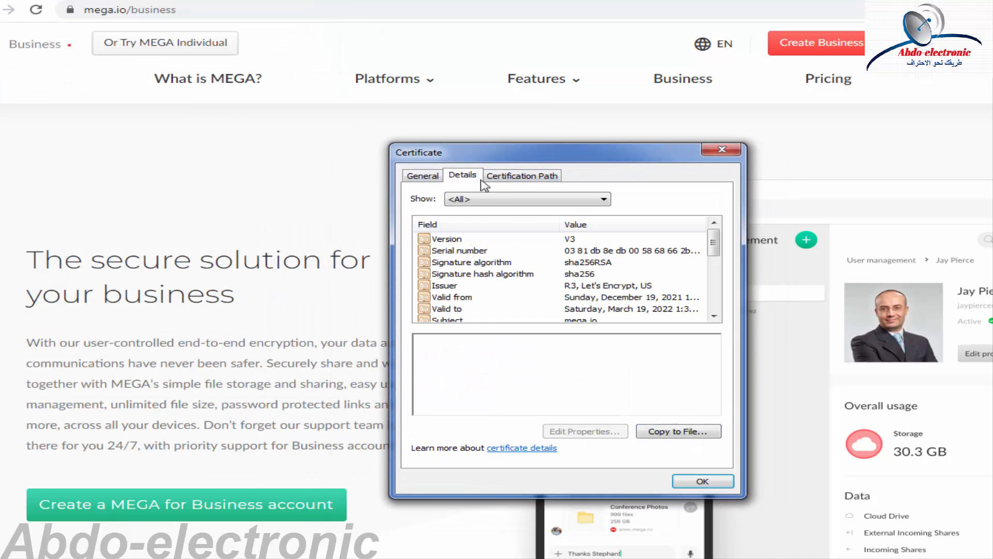
click(520, 177)
click(498, 209)
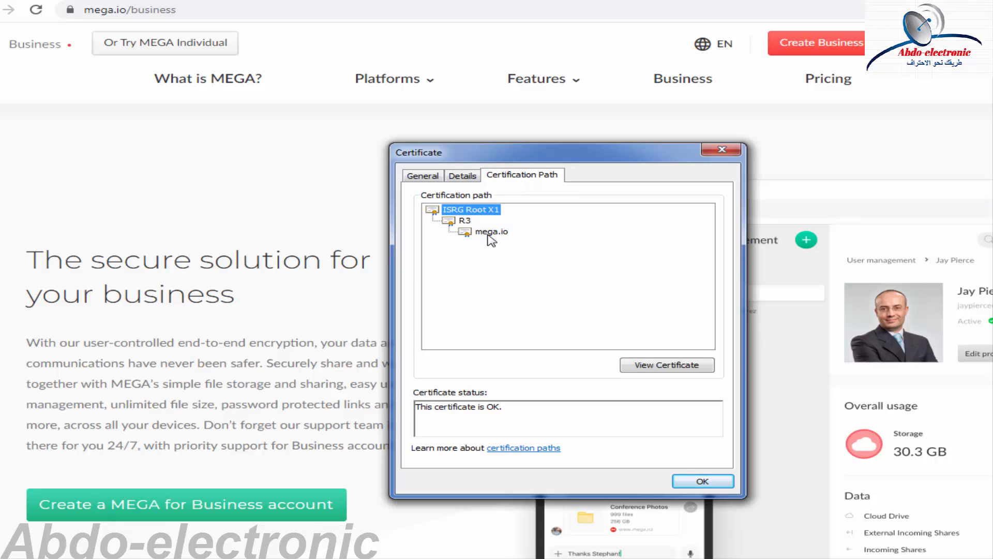
Examine the Valid from and Valid to fields in the mega.io certificate's details.
click(464, 177)
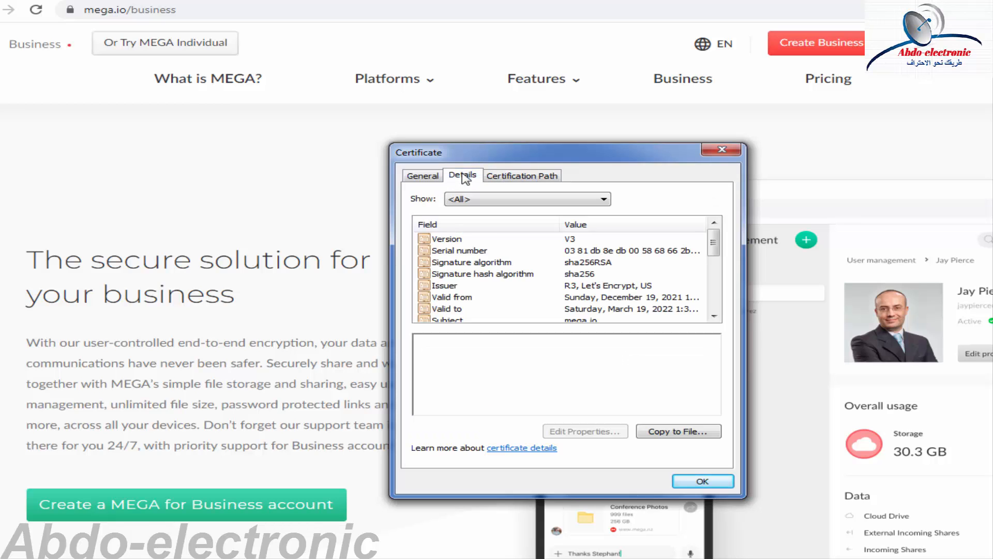
click(608, 297)
mouse_move(717, 246)
mouse_down()
mouse_move(730, 308)
mouse_move(729, 255)
mouse_up()
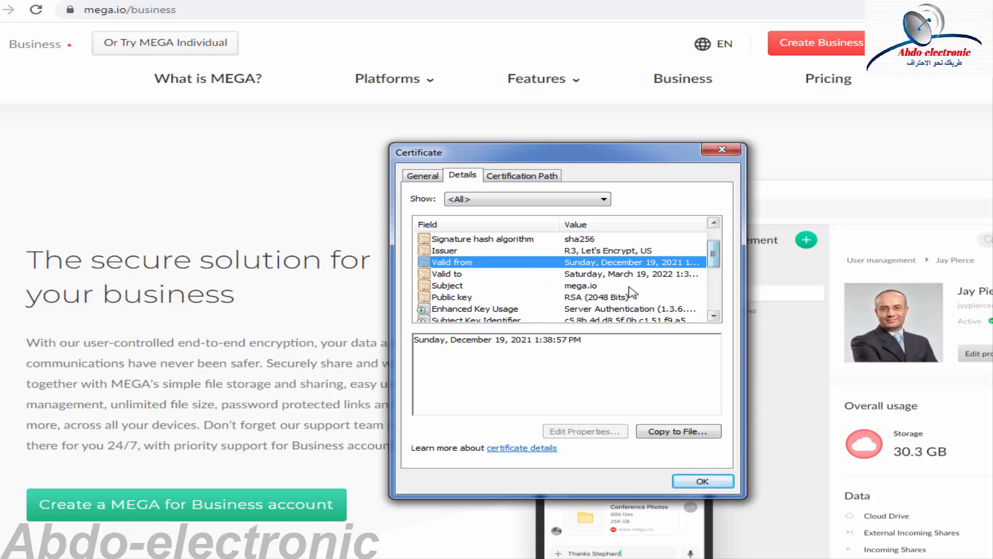
click(629, 278)
Check the entries in the certification path and open the R3 intermediate certificate.
click(512, 177)
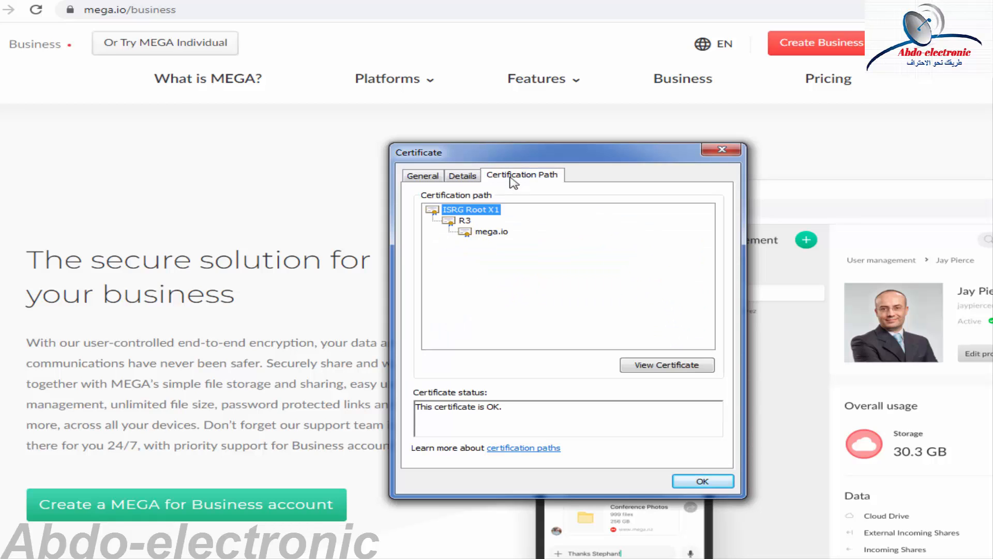
click(464, 221)
click(490, 232)
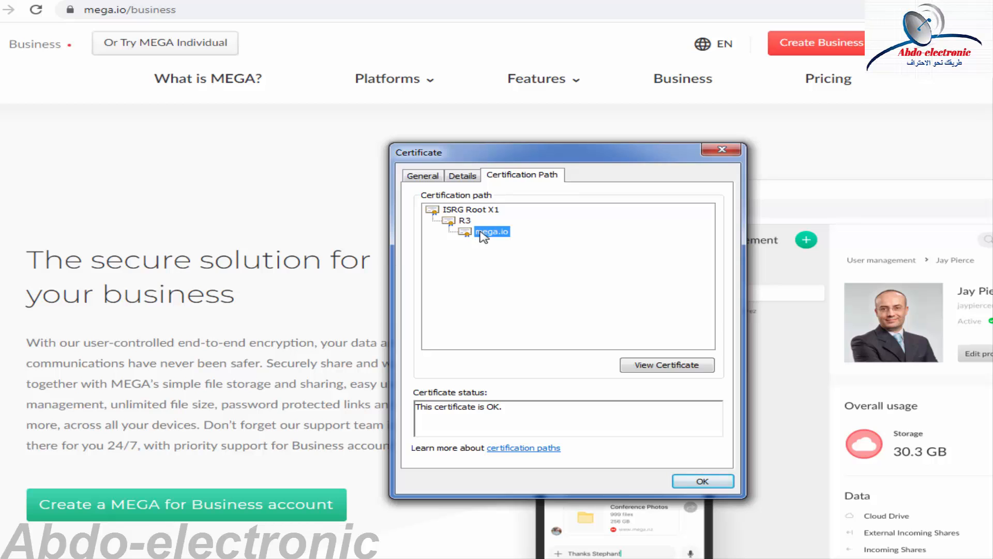
click(468, 222)
click(645, 370)
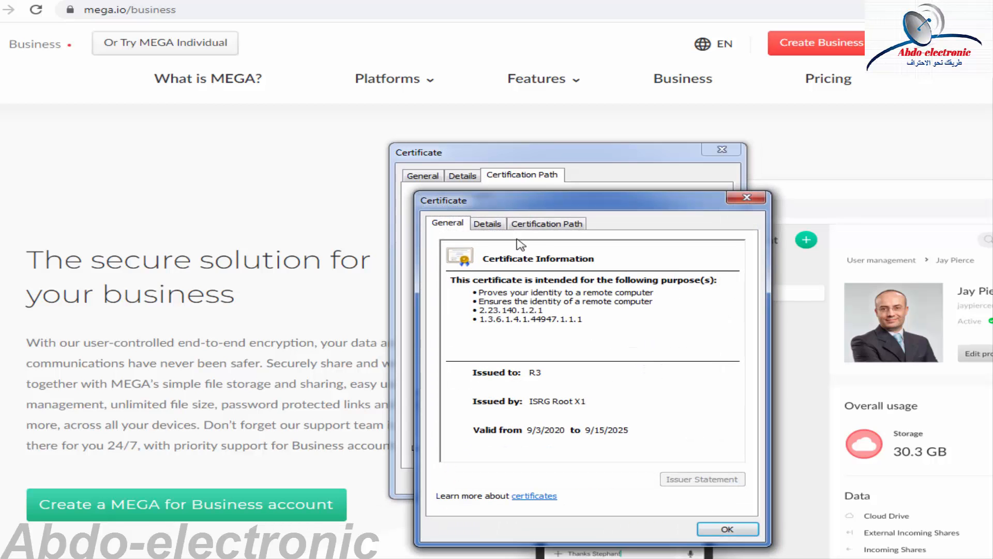
Examine the R3 certificate's Valid from and Valid to dates, and close both certificate windows.
click(496, 227)
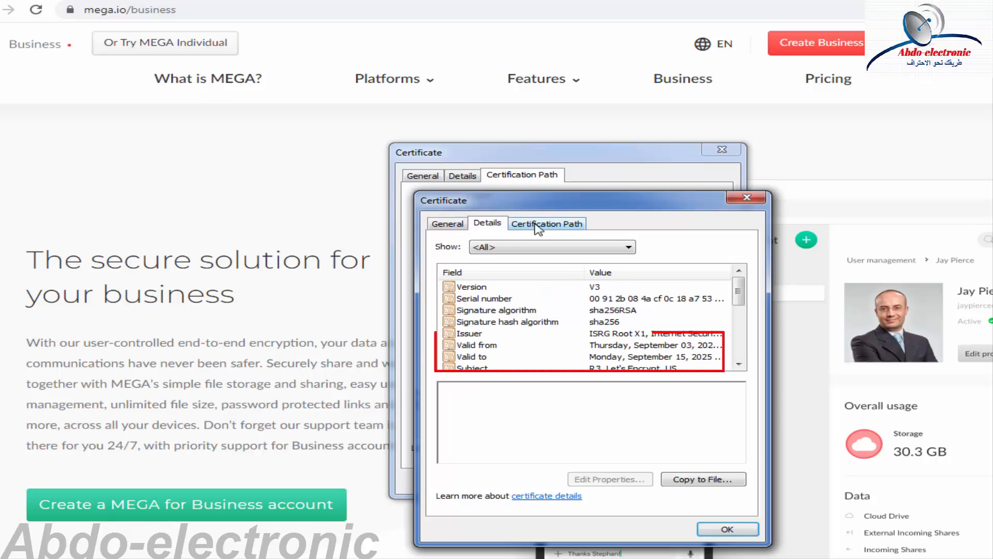
click(655, 345)
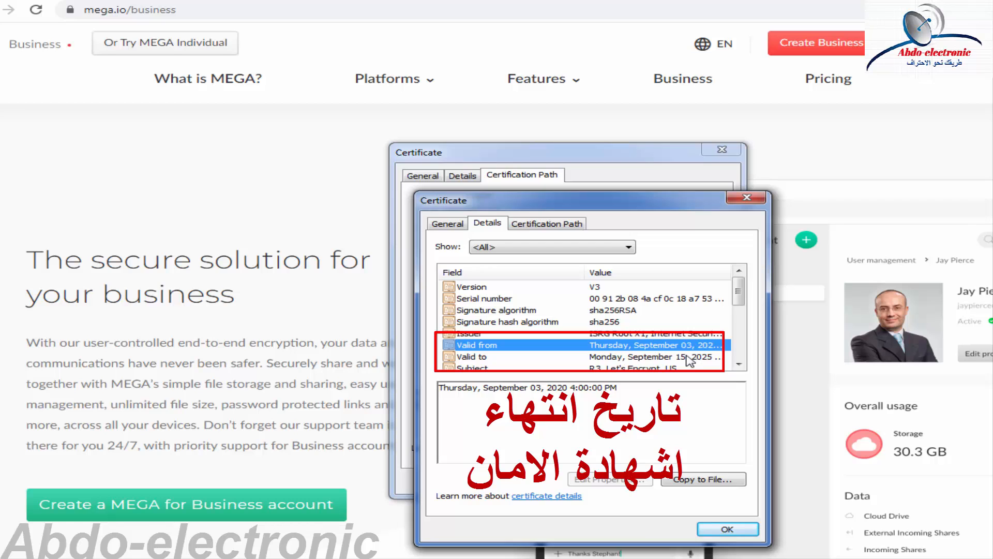
click(690, 357)
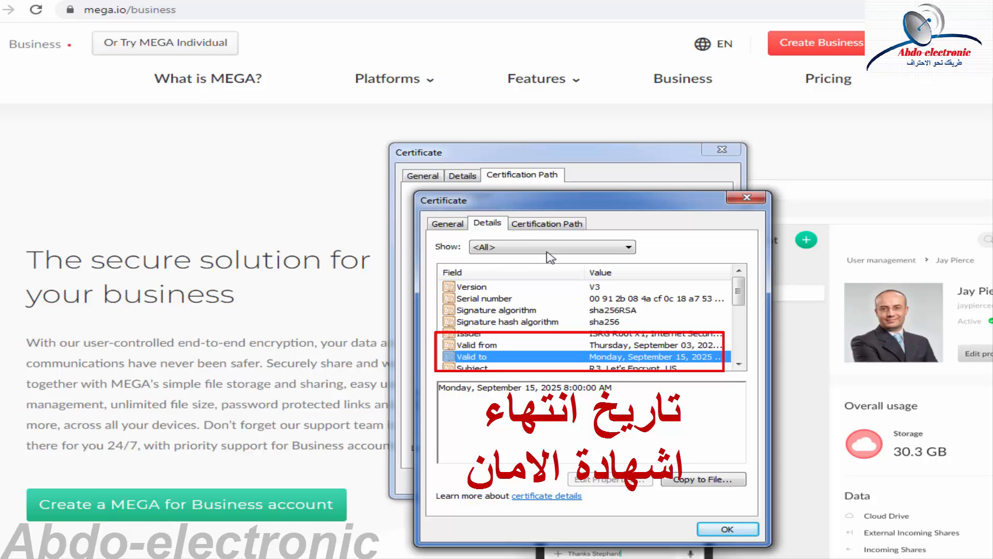
click(528, 231)
click(496, 230)
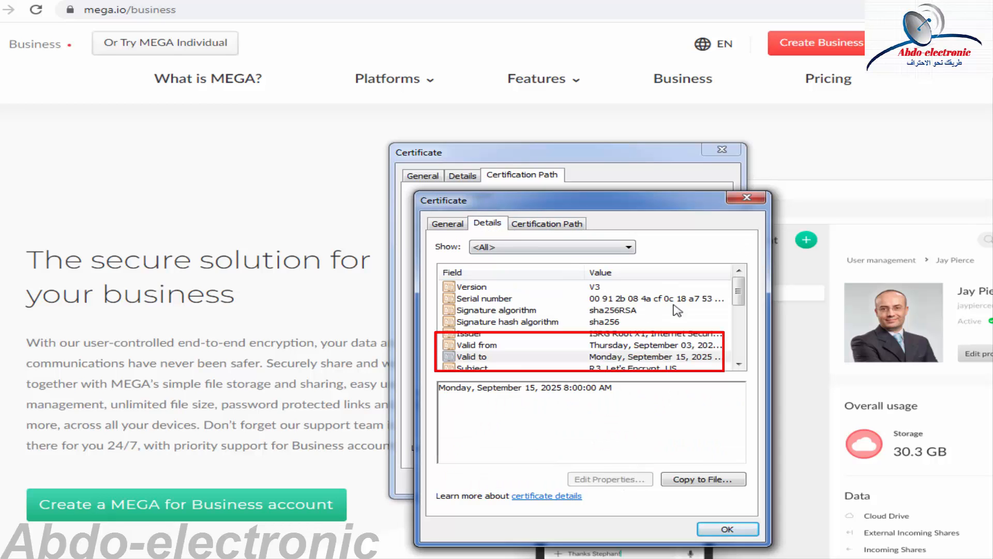
click(747, 197)
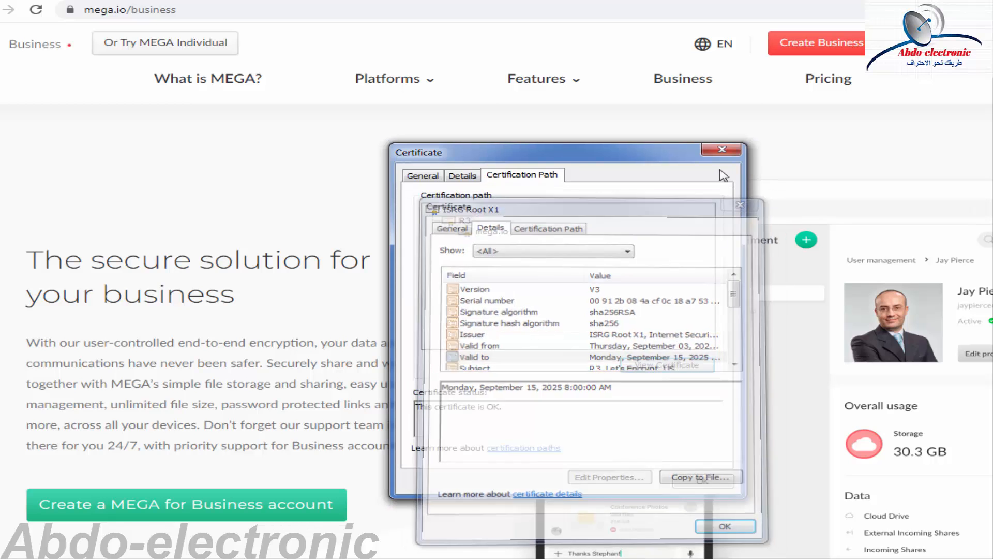
click(721, 150)
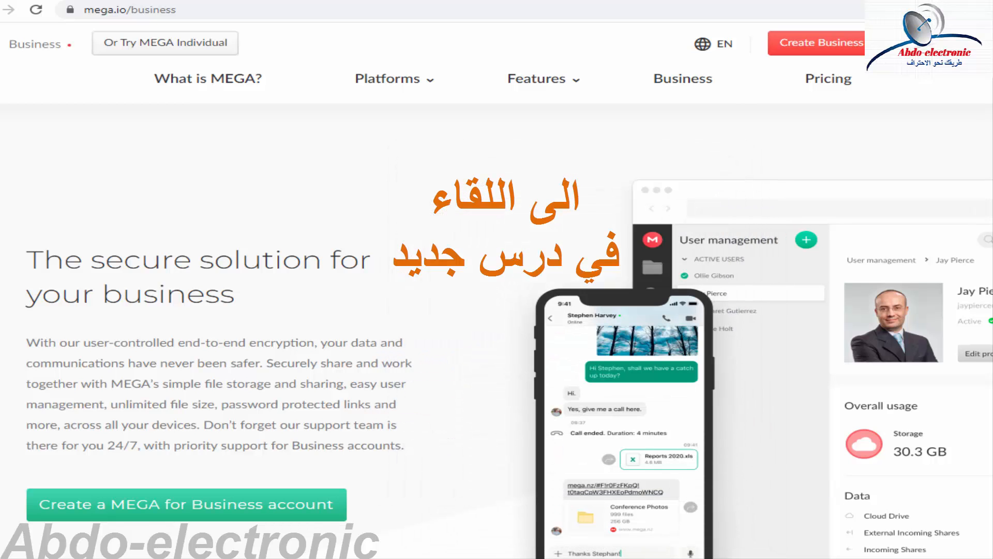